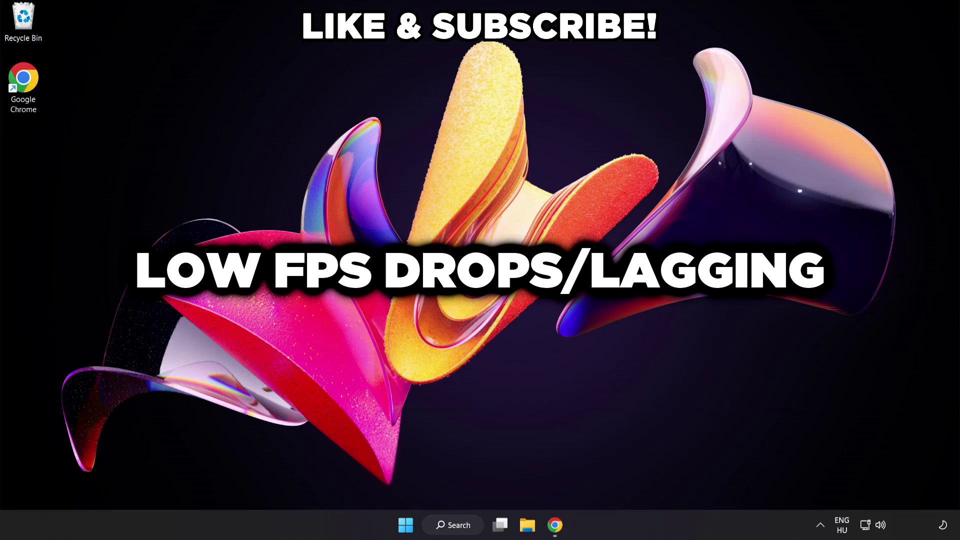
- Search Windows for 'edit power plan' so Edit power plan appears as the best match
left_click(461, 525)
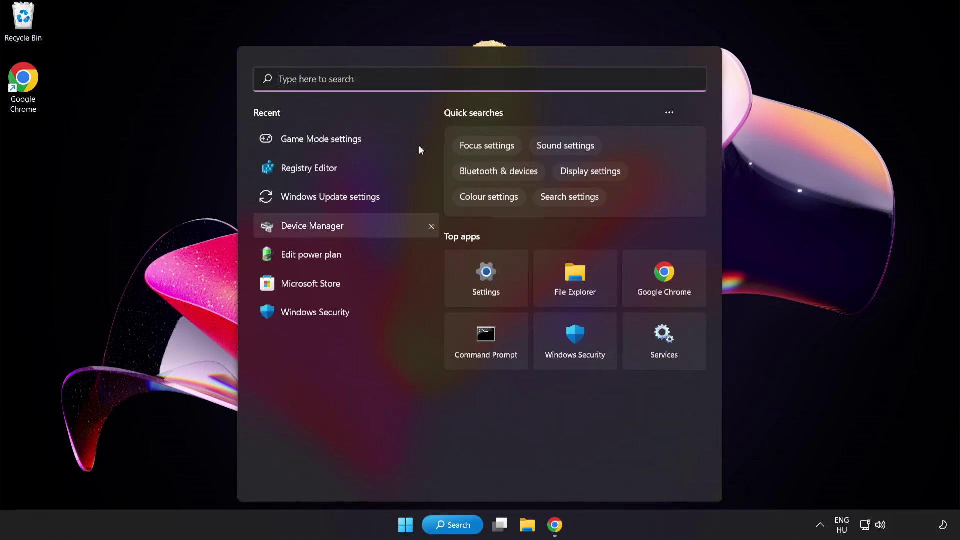
type("edit power plan")
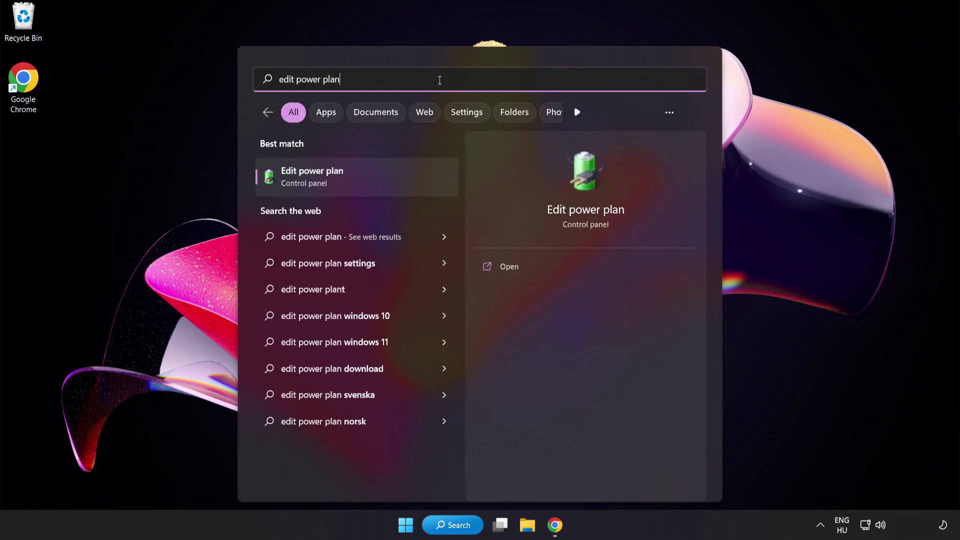
- Make High performance the active plan in Power Options, then close the window
left_click(391, 187)
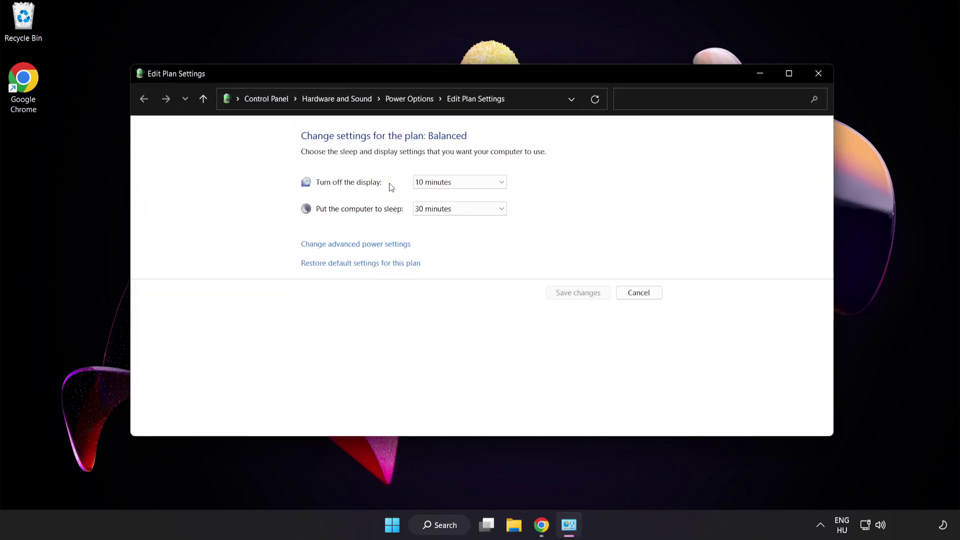
left_click(418, 100)
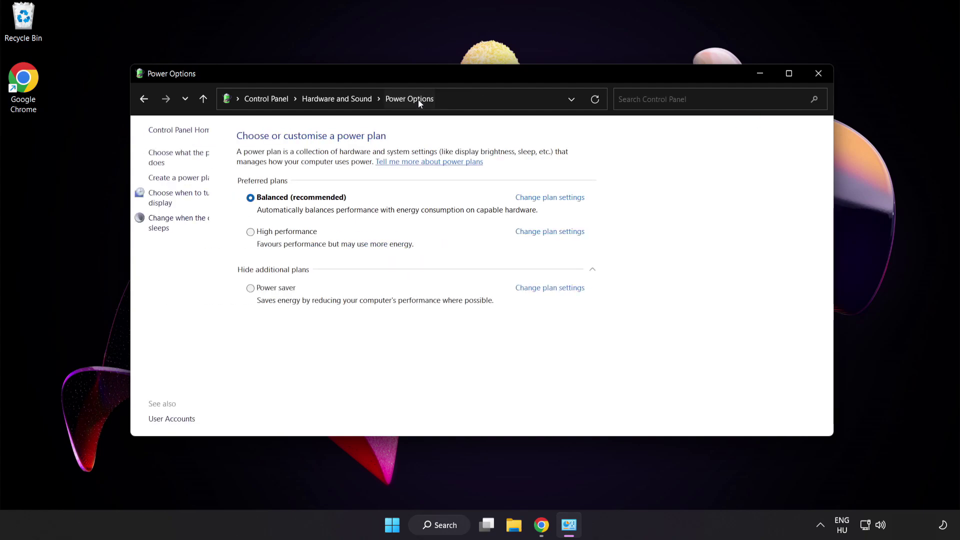
left_click(316, 233)
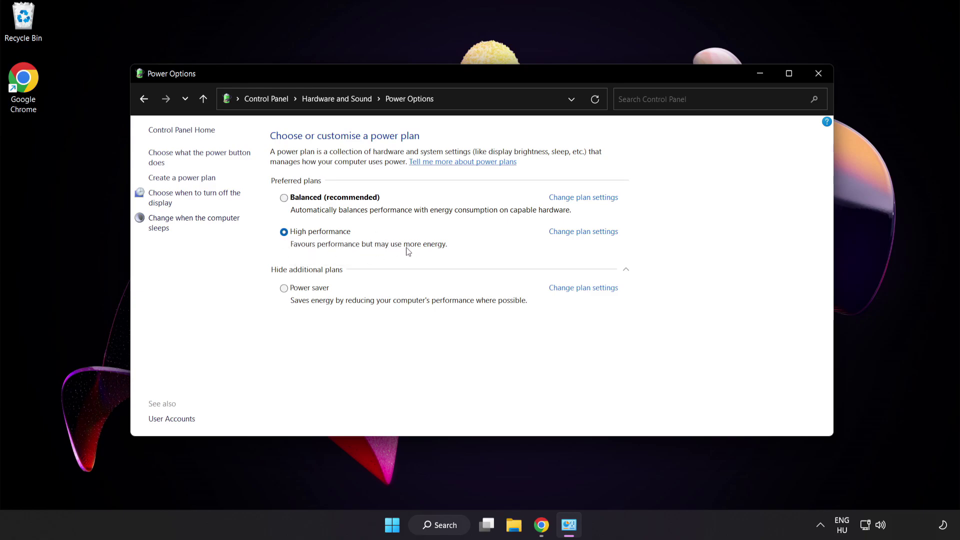
left_click(819, 73)
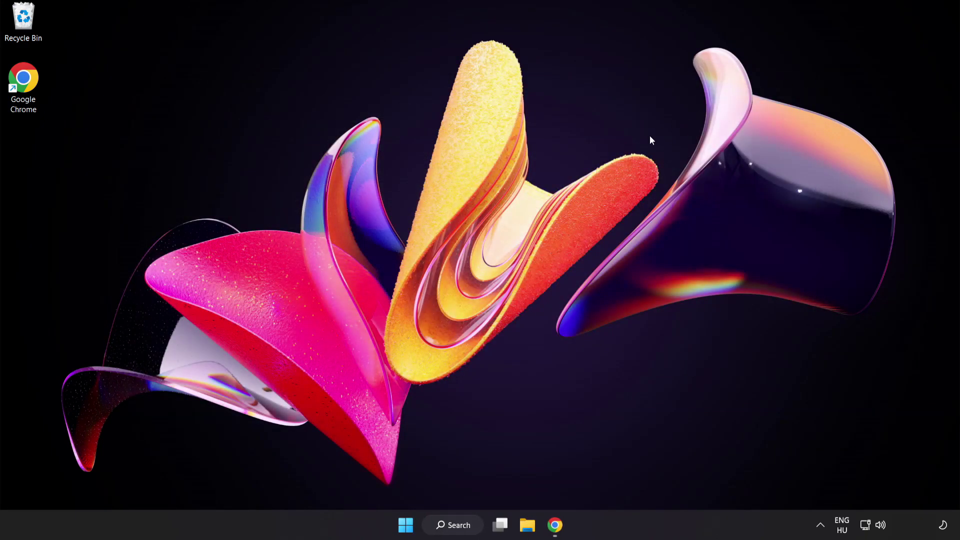
- Search for 'device manager' and launch the Device Manager best match
left_click(465, 525)
type("d")
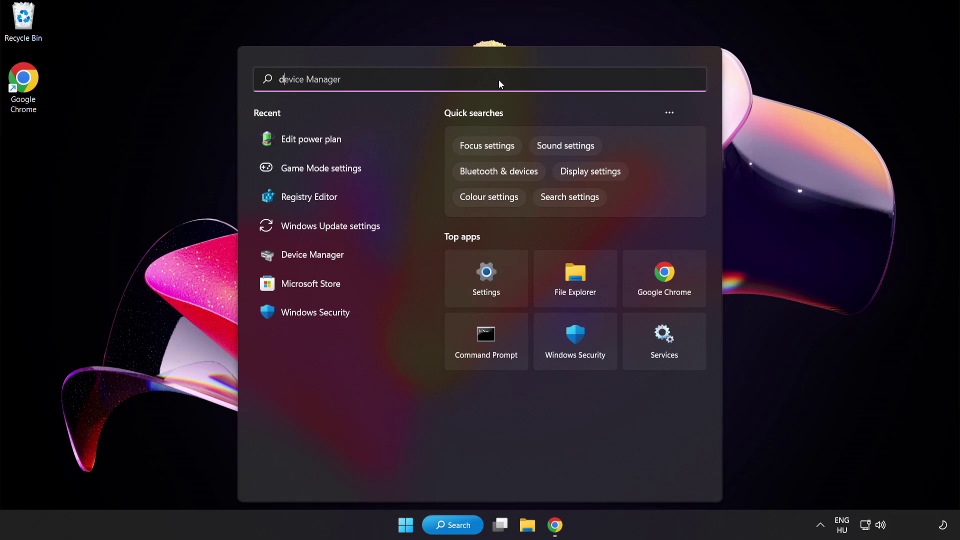
type("evice manager")
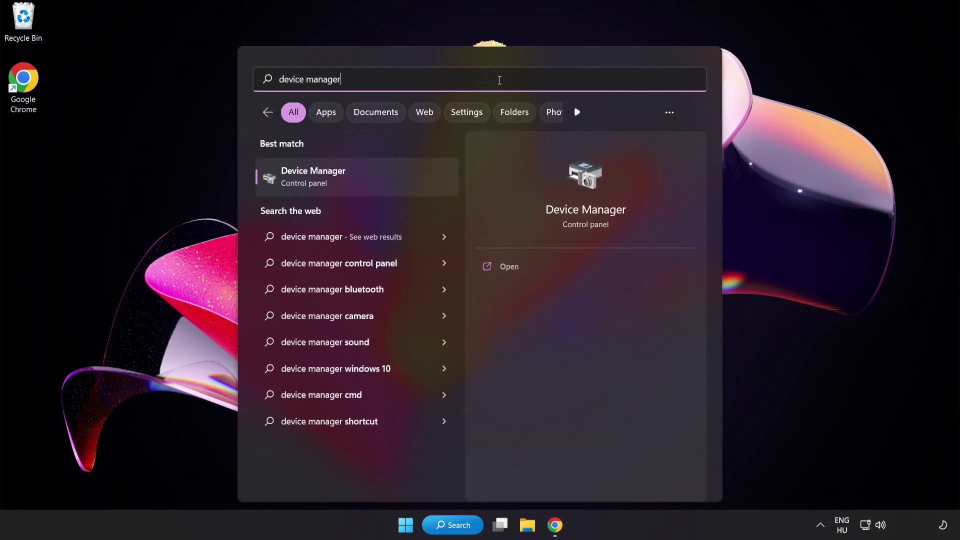
left_click(393, 182)
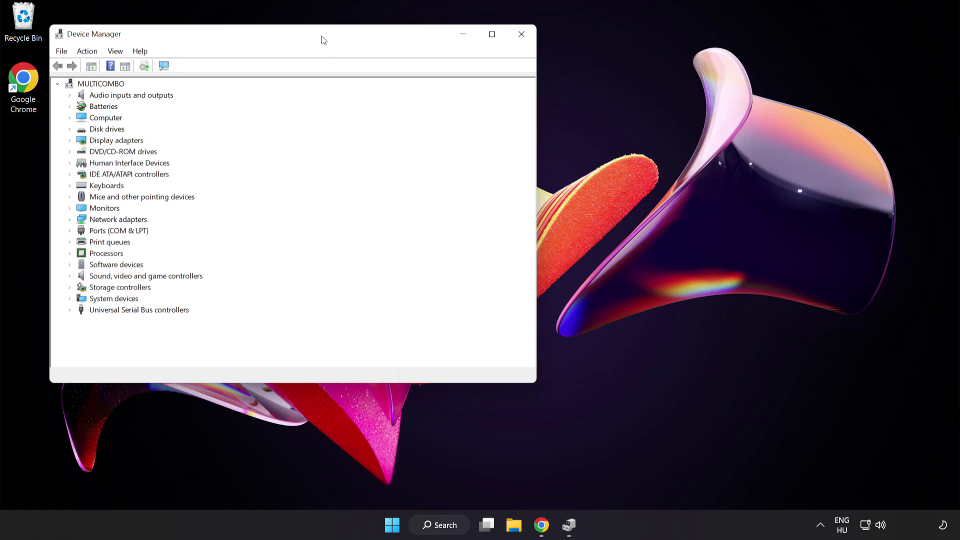
- Expand Display adapters in Device Manager and select the VMware SVGA 3D adapter
left_click_drag(323, 39, 487, 99)
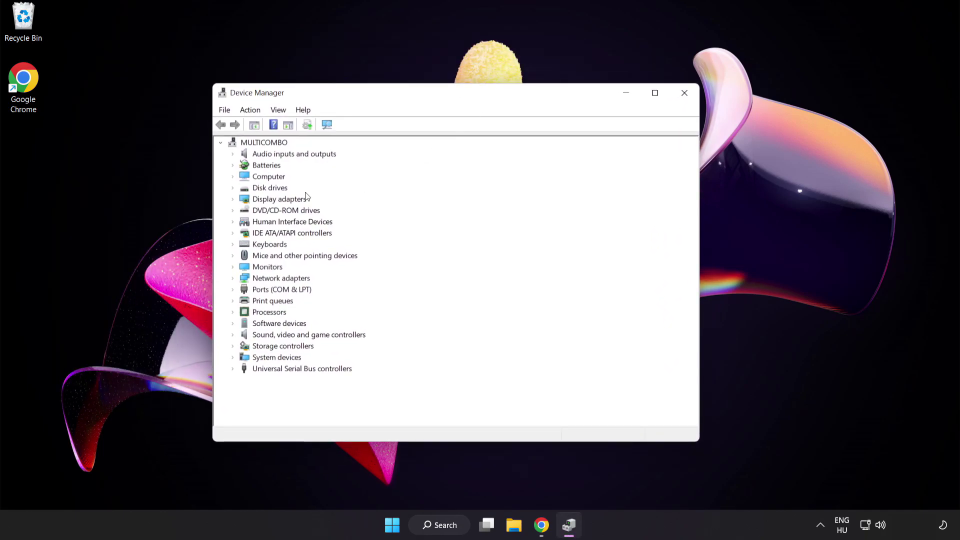
left_click(253, 200)
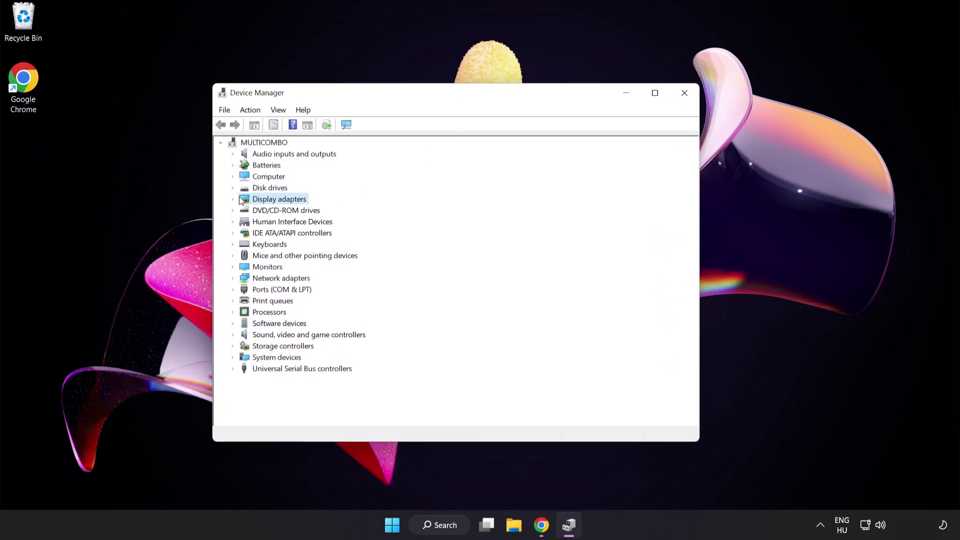
left_click(232, 200)
left_click(274, 211)
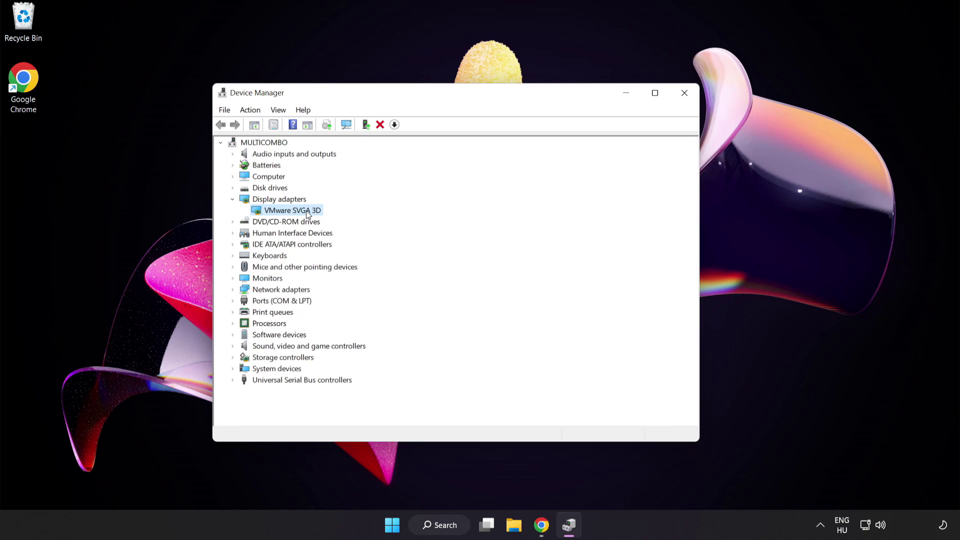
- Search automatically for a newer VMware SVGA 3D driver, dismiss the result, and close Device Manager
right_click(305, 211)
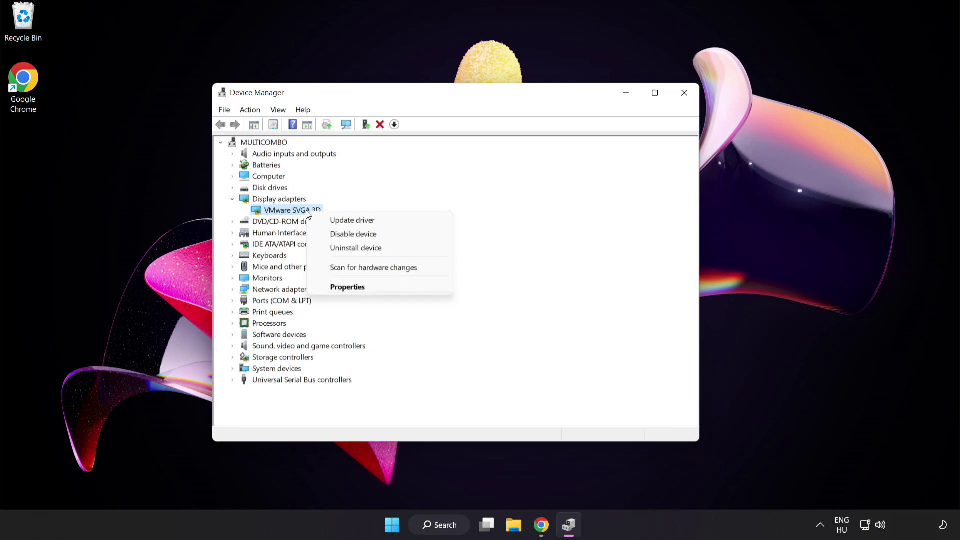
left_click(377, 221)
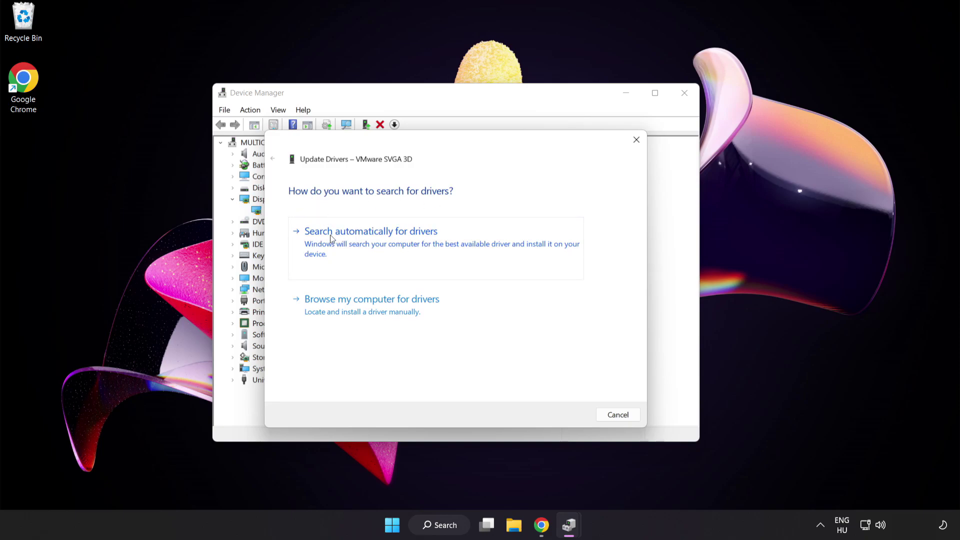
left_click(396, 242)
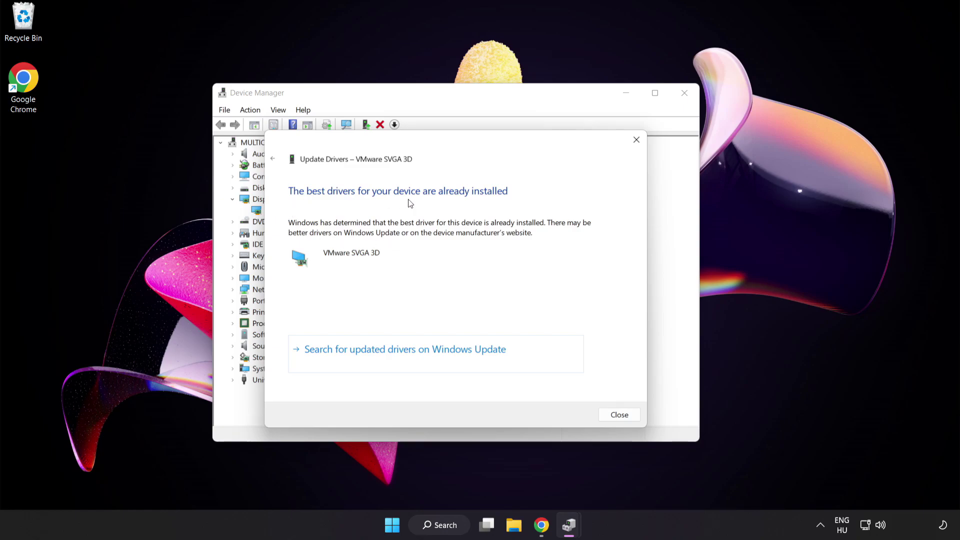
left_click(619, 415)
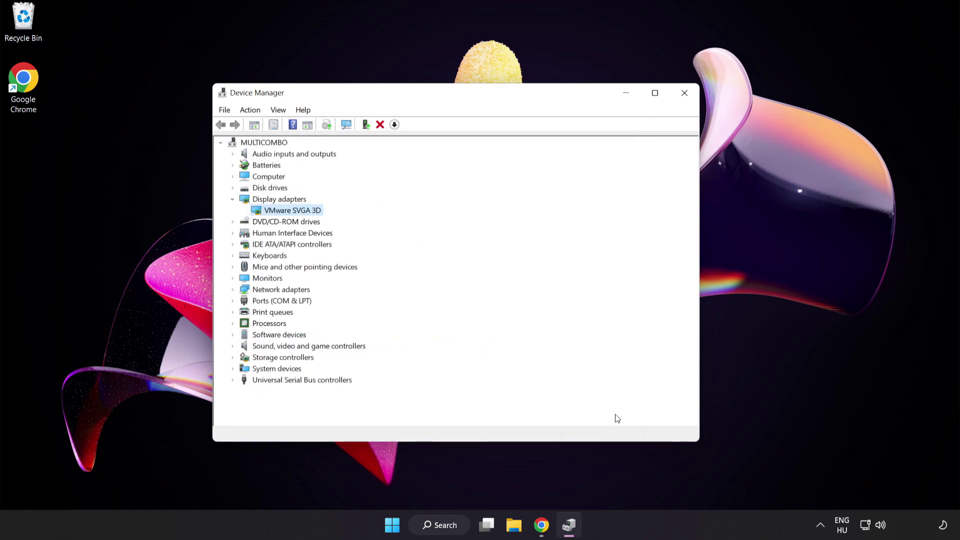
left_click(683, 95)
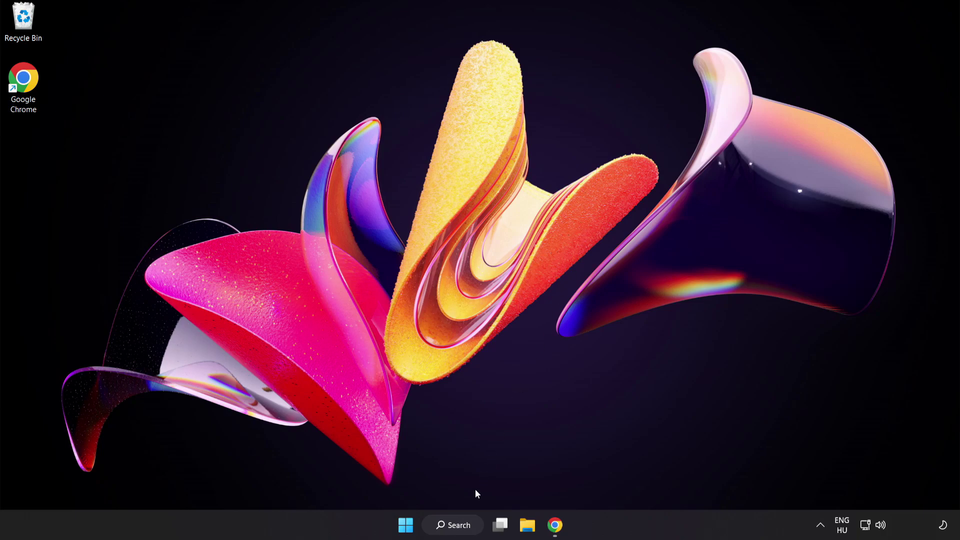
- Search for 'game mode settings' and open the Game Mode settings page
left_click(464, 531)
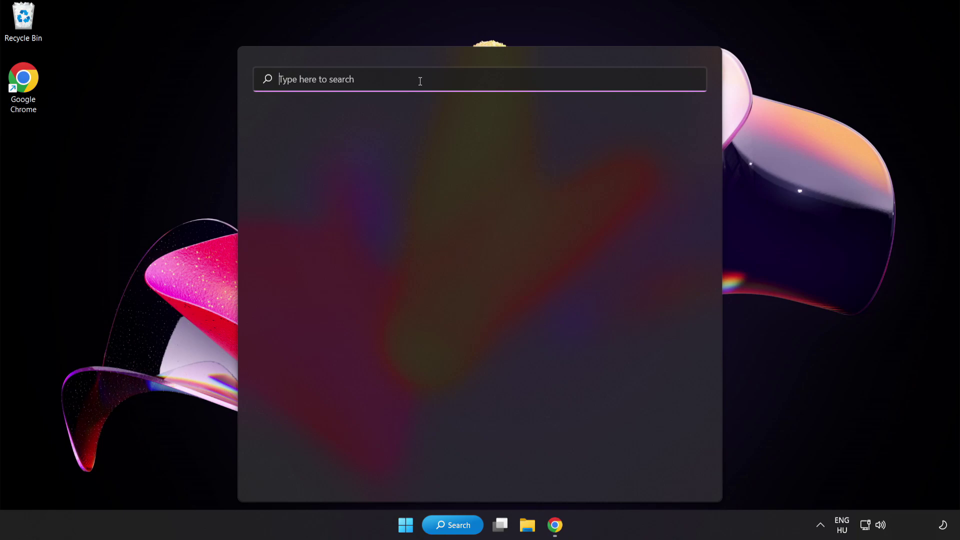
type("game mode settings")
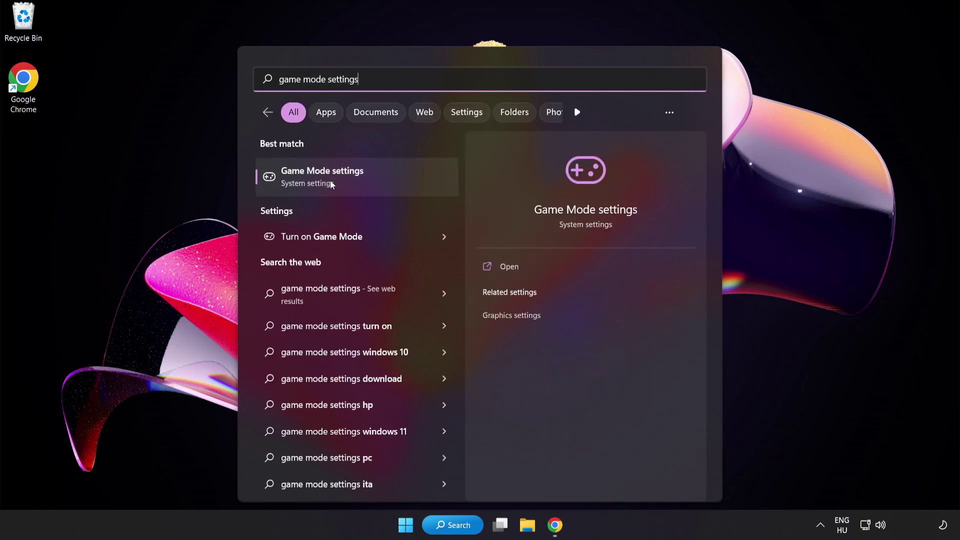
left_click(350, 181)
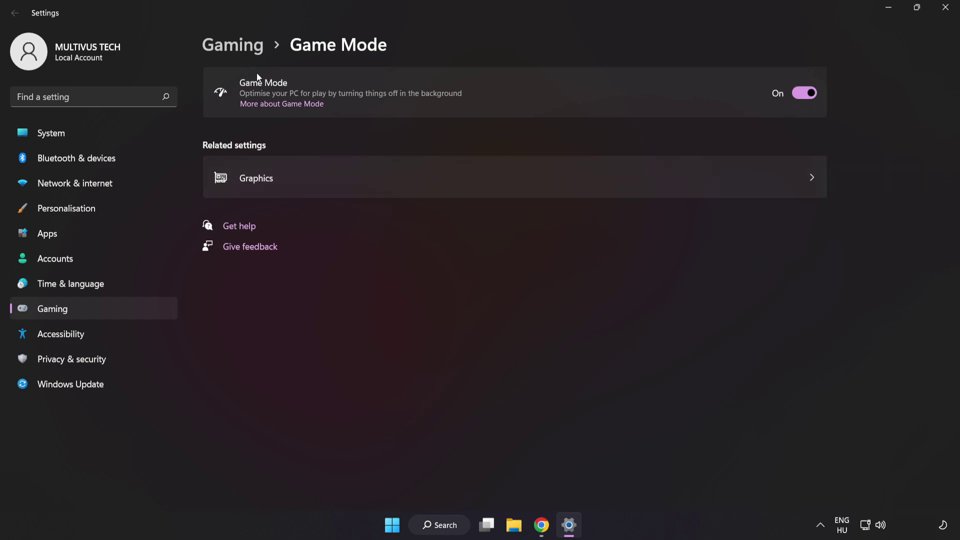
- Confirm the Xbox Game Bar controller-button shortcut is Off, then close Settings
left_click(237, 49)
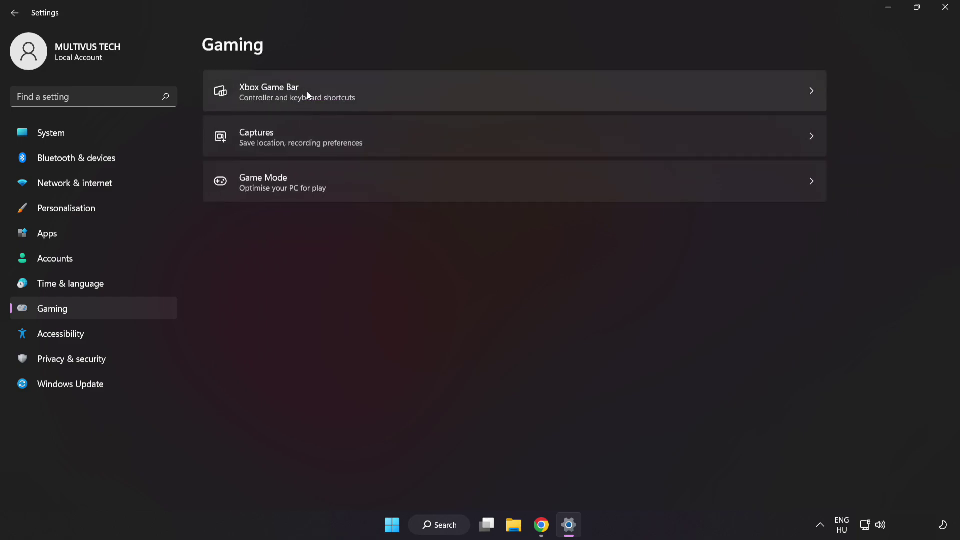
left_click(692, 89)
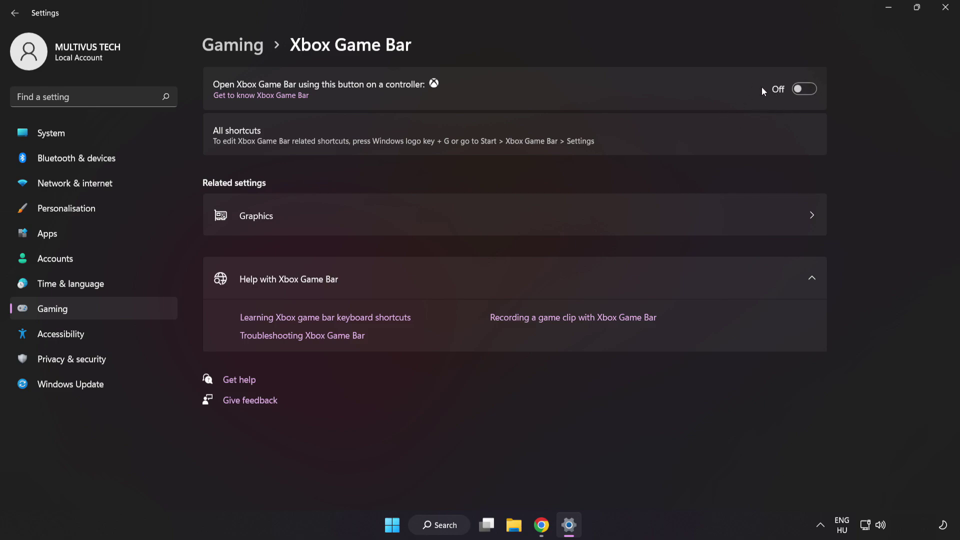
left_click(947, 15)
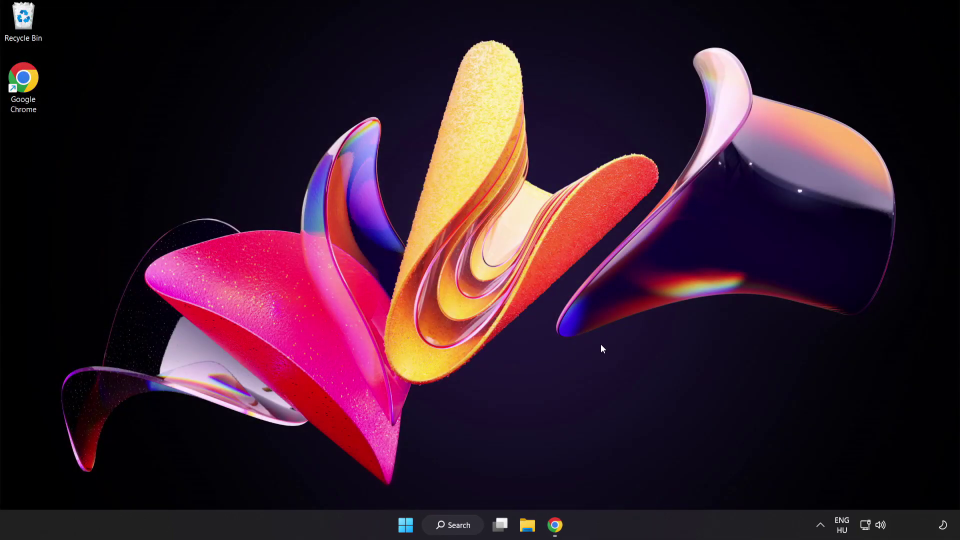
- Launch Task Manager from the Start button's Win+X menu
right_click(404, 528)
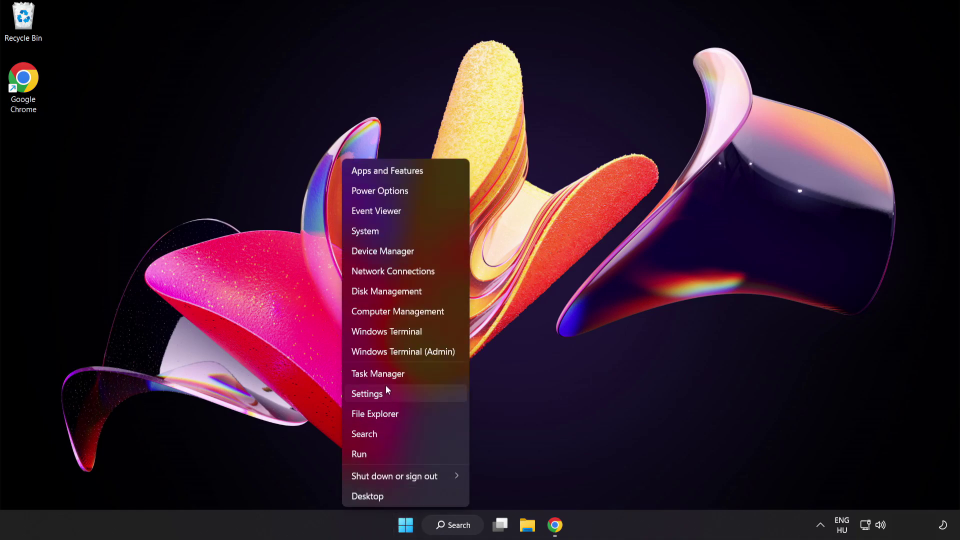
left_click(413, 375)
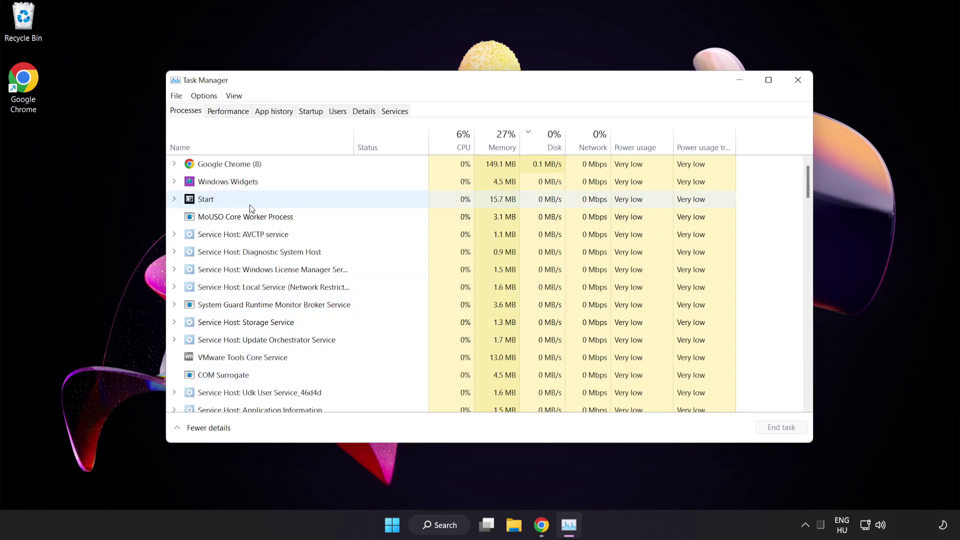
- End the running Google Chrome task in Task Manager
left_click(245, 165)
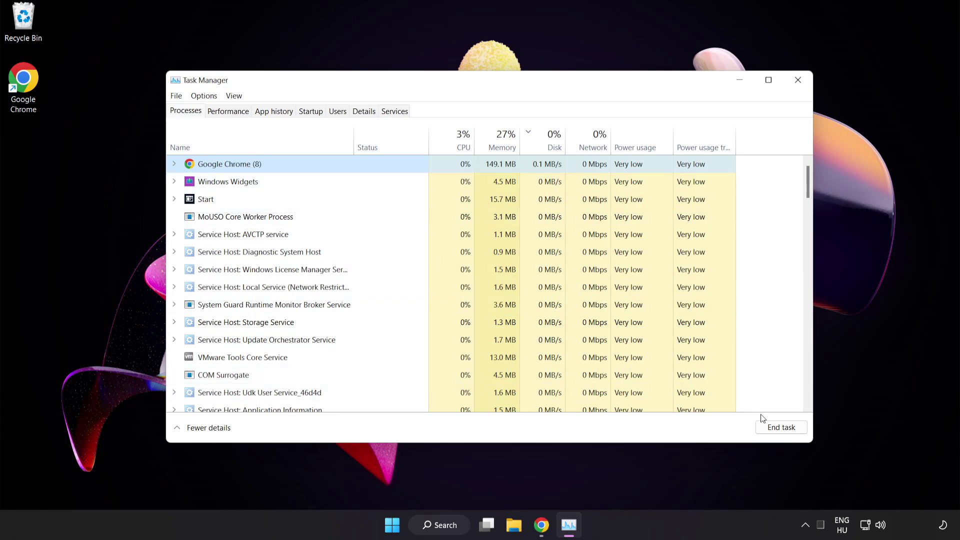
left_click(776, 428)
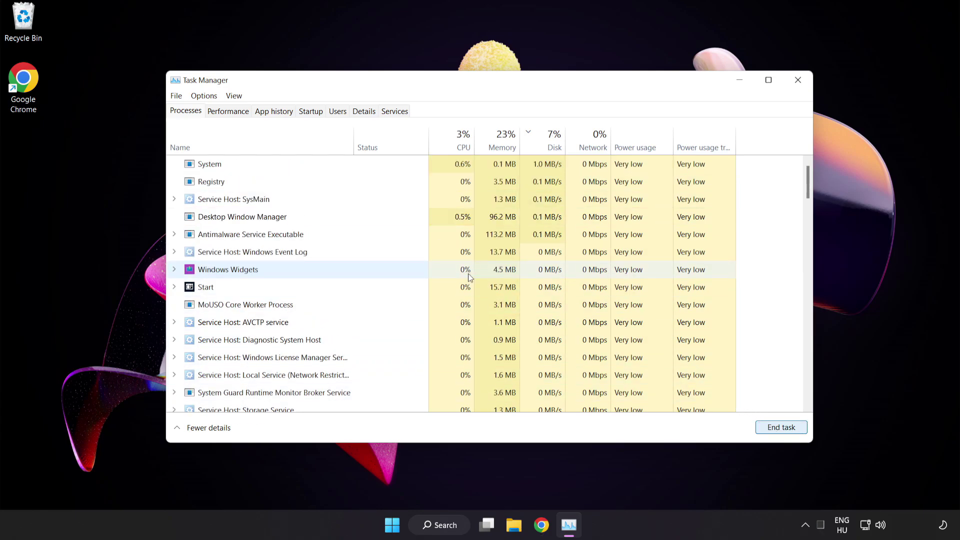
mouse_move(807, 194)
left_mouse_down()
mouse_move(805, 335)
mouse_move(806, 195)
left_mouse_up()
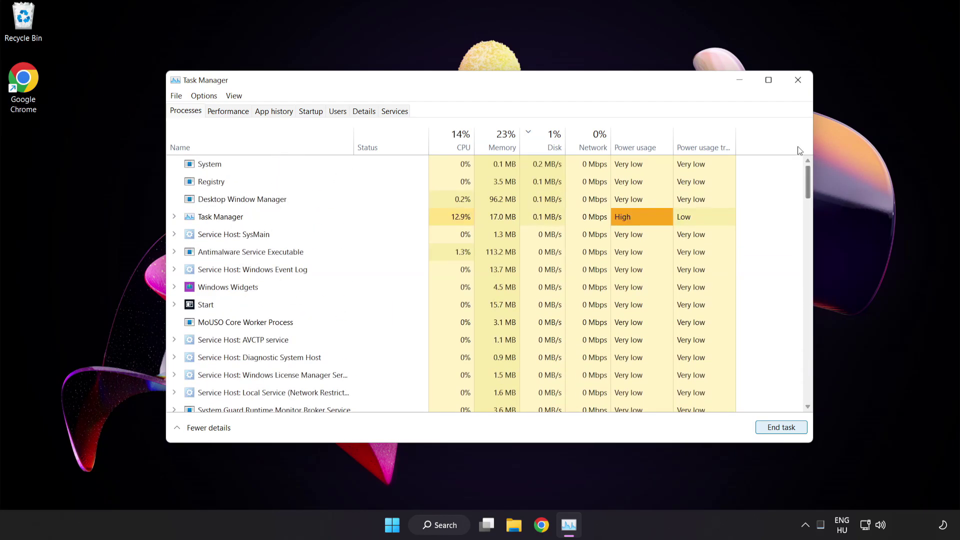
- Disable Phone Link and Terminal on the Startup tab, then close Task Manager
left_click(313, 112)
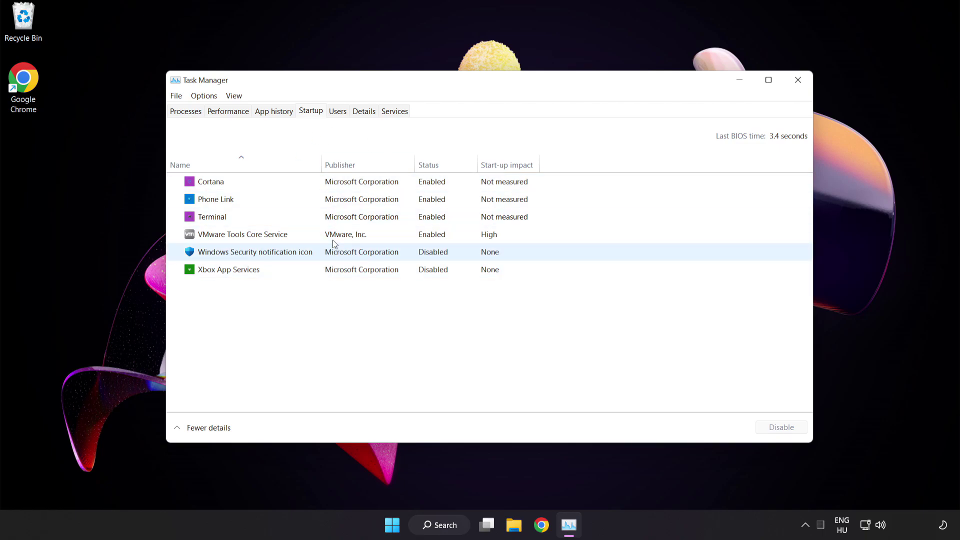
left_click(339, 188)
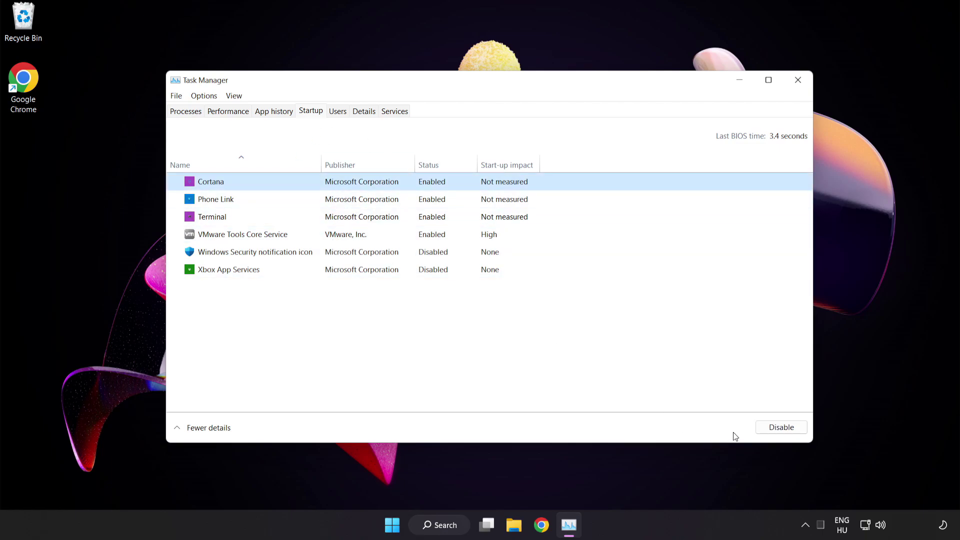
left_click(786, 428)
left_click(281, 200)
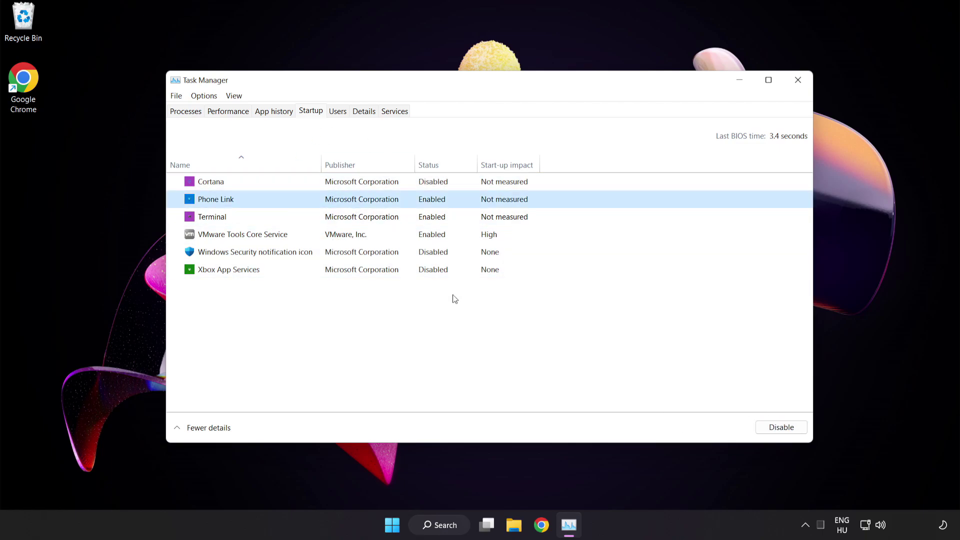
left_click(772, 428)
left_click(383, 221)
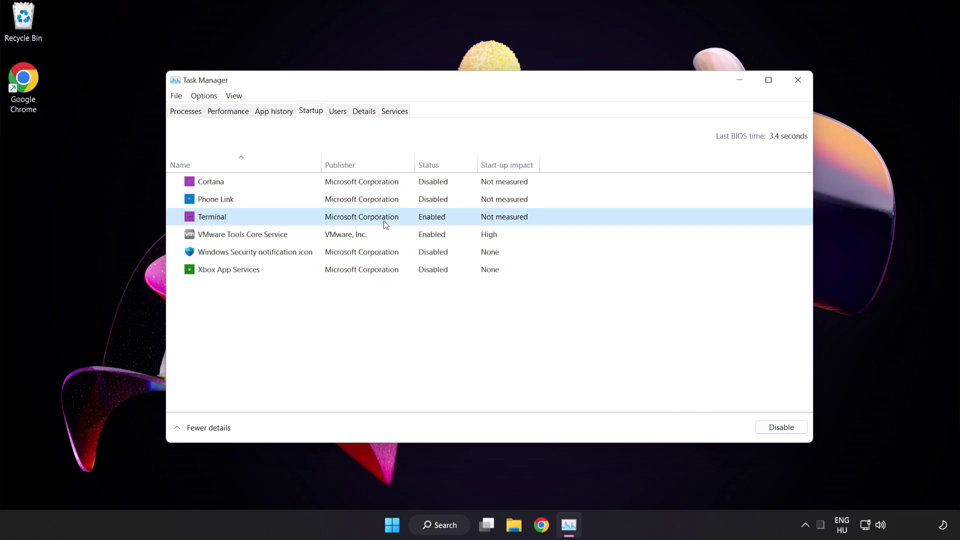
left_click(783, 428)
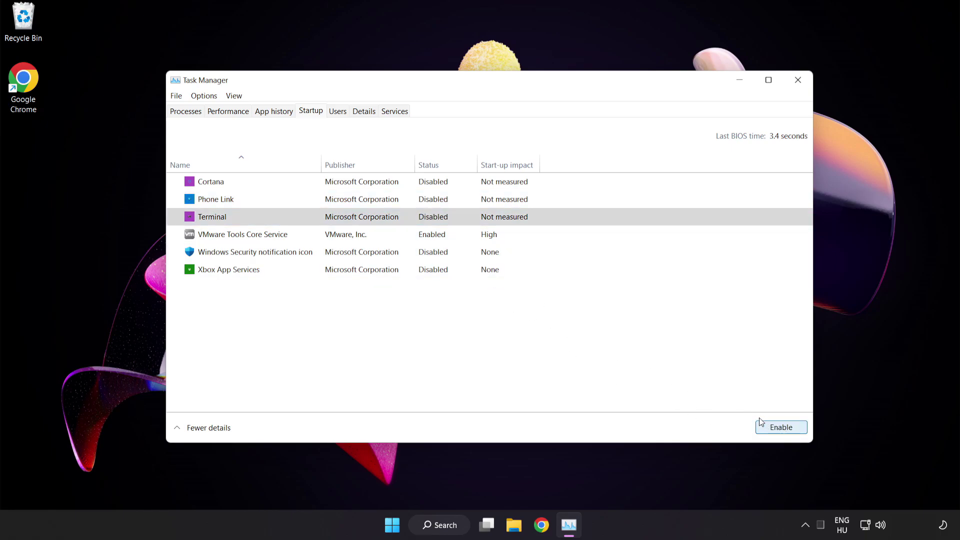
left_click(798, 80)
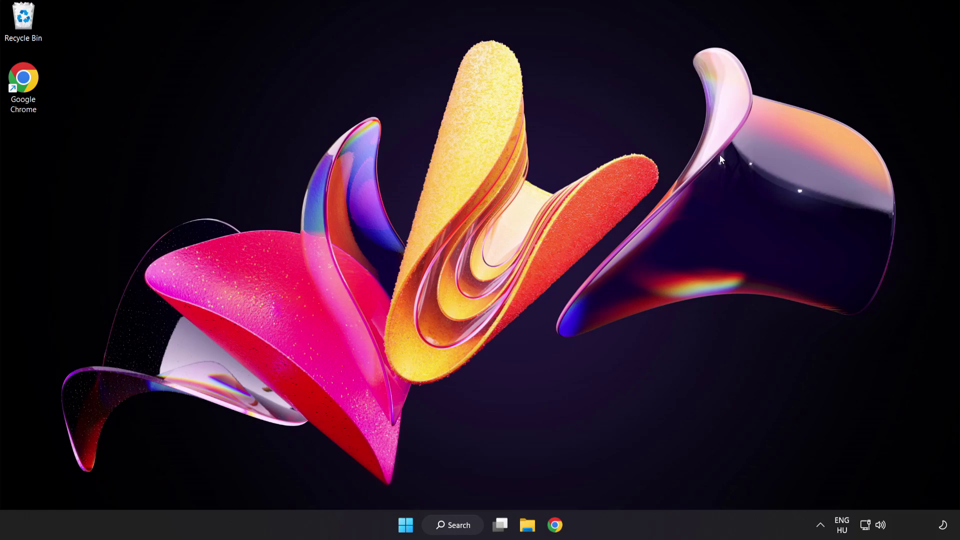
- Search for 'update' and open the Windows Update settings page
left_click(457, 525)
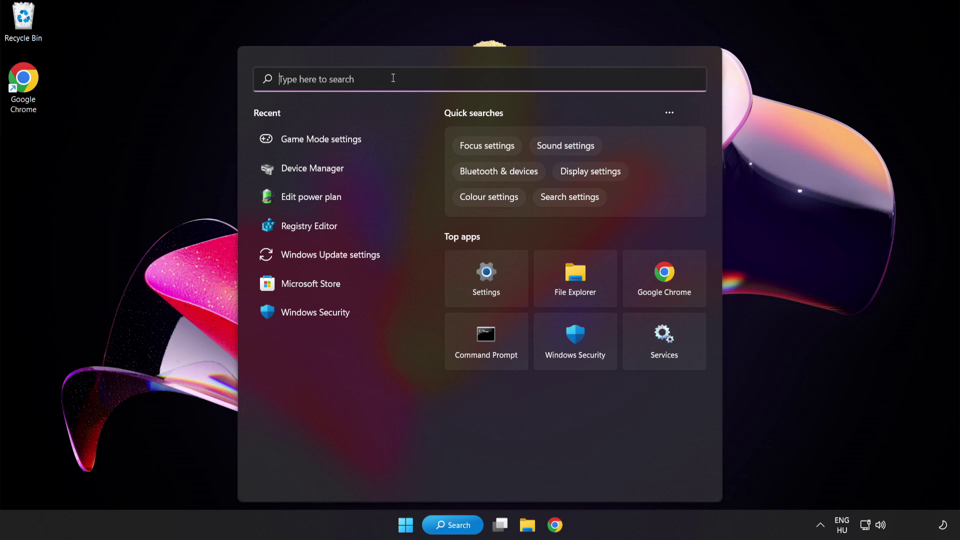
type("update")
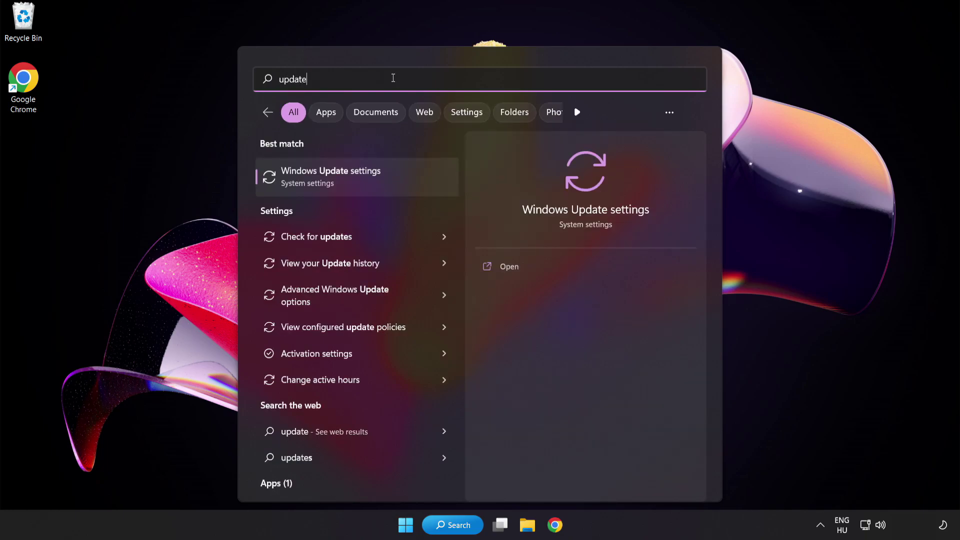
left_click(394, 175)
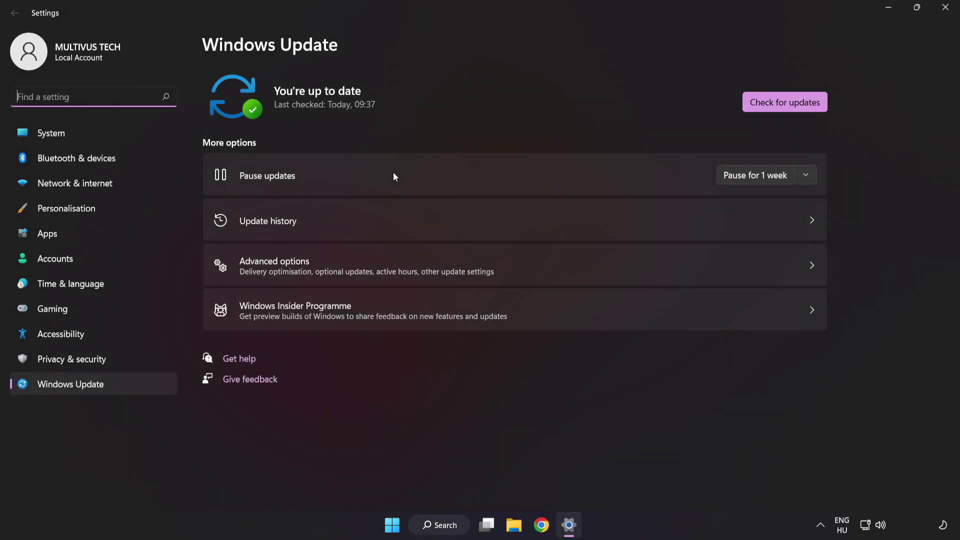
- Run Check for updates, confirming the PC is up to date, then close Settings
left_click(784, 106)
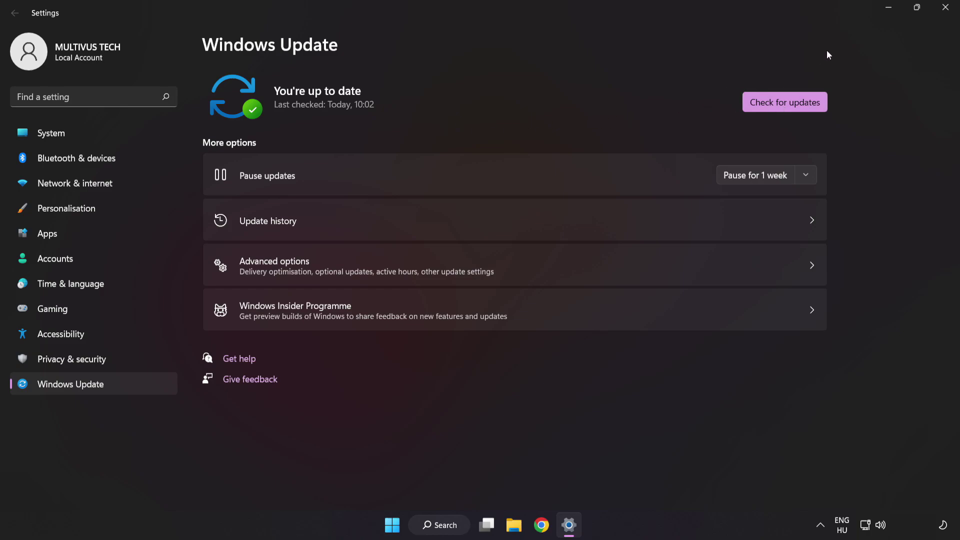
left_click(945, 9)
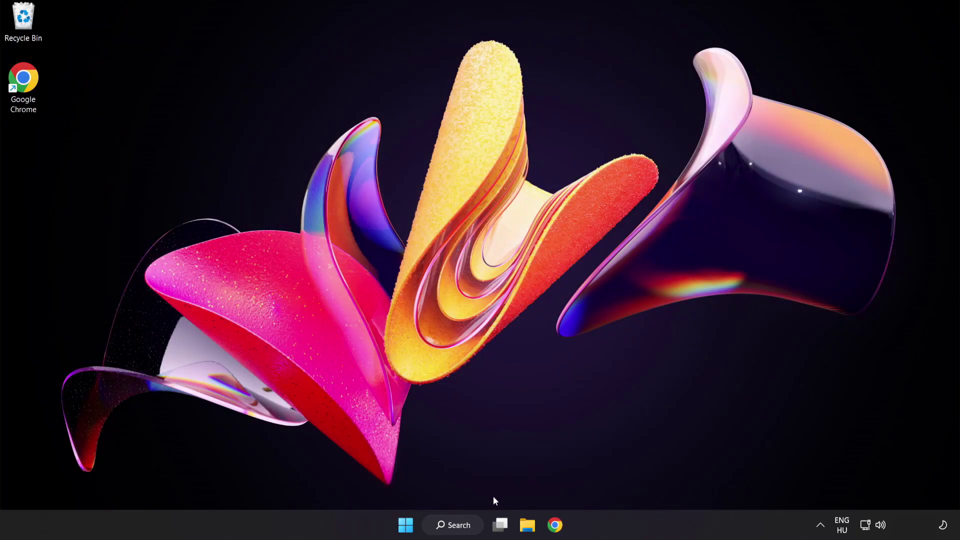
- Search Windows for 'regedit' and launch Registry Editor from the results
left_click(464, 529)
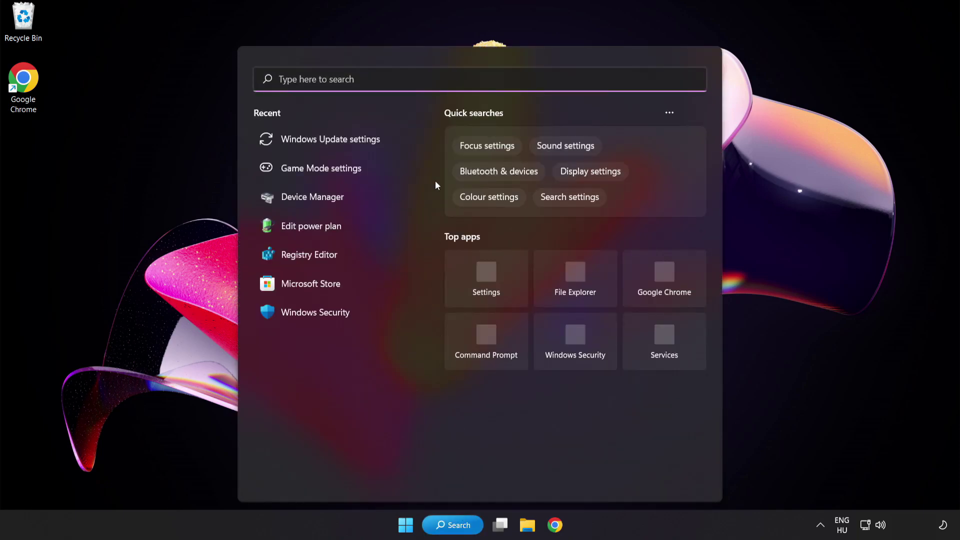
type("regedit")
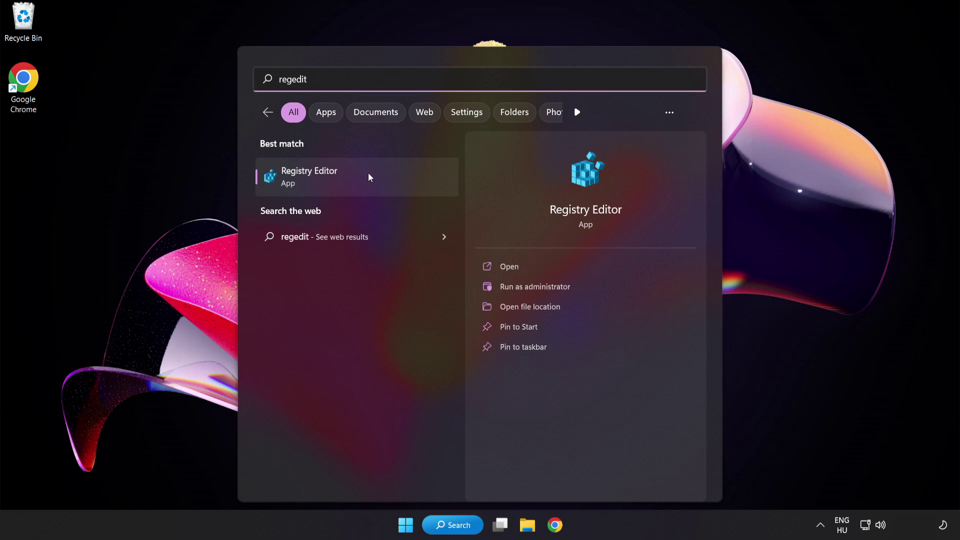
left_click(370, 176)
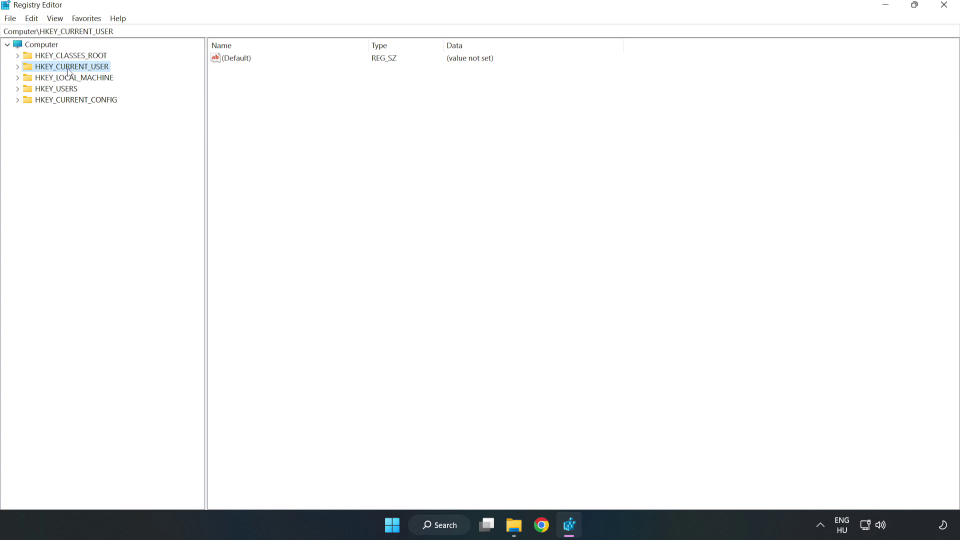
- Change GameDVR_Enabled under HKEY_CURRENT_USER\System\GameConfigStore to 0
left_click(20, 68)
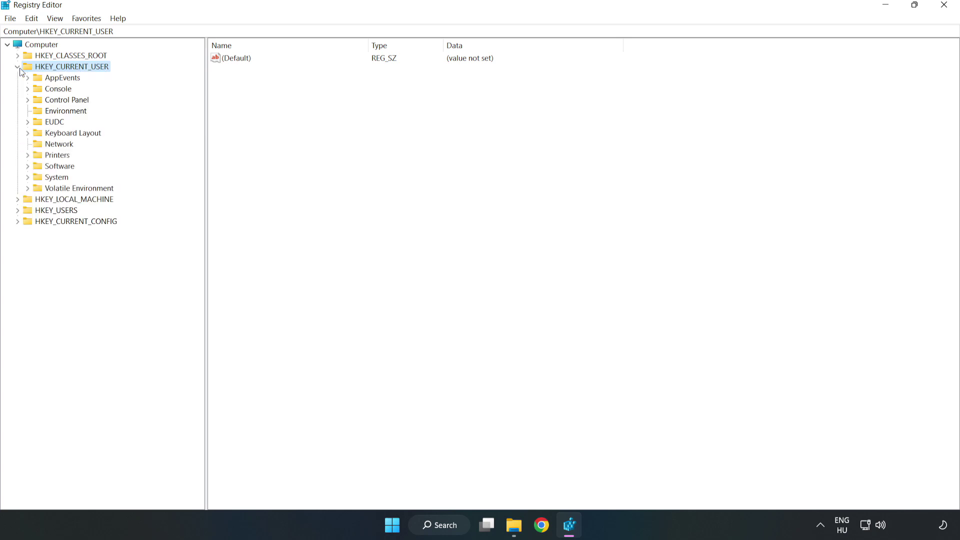
left_click(28, 178)
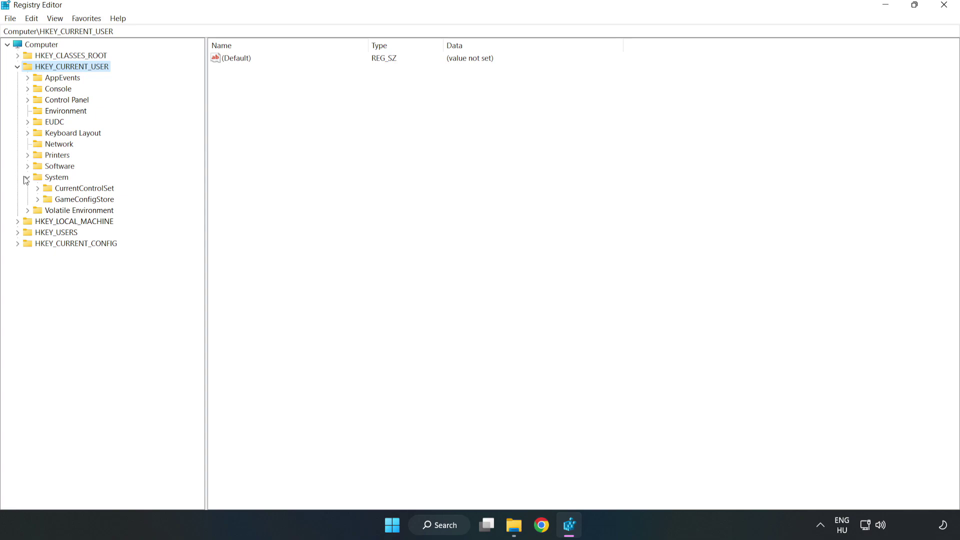
left_click(80, 203)
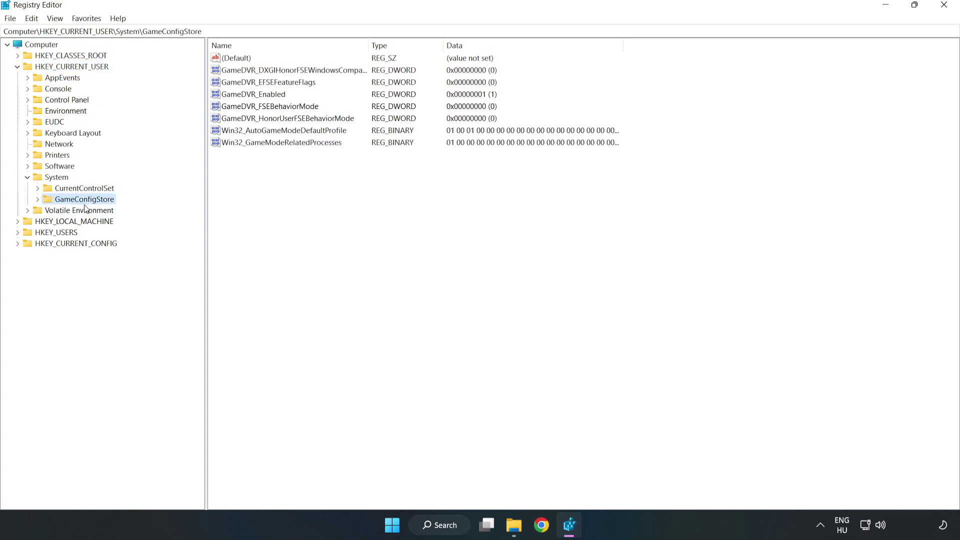
left_click(236, 97)
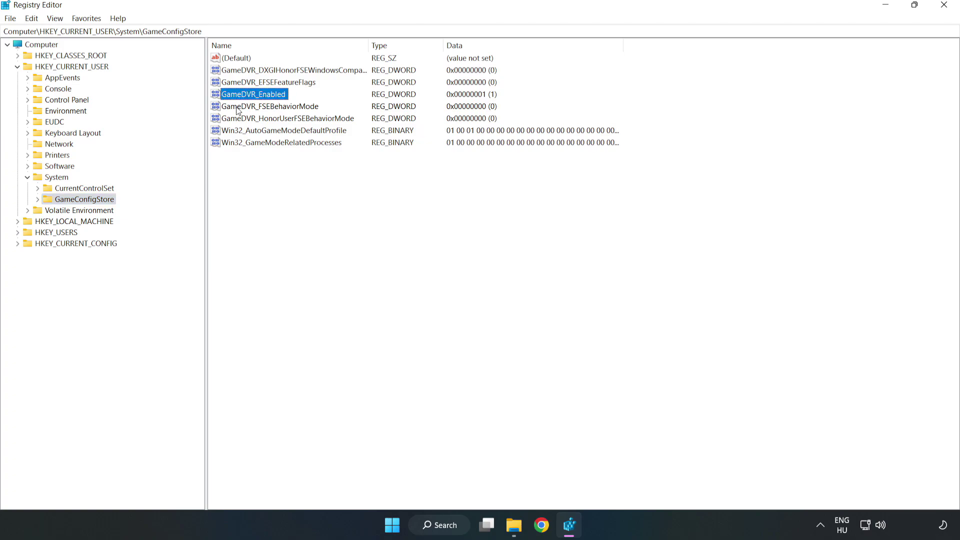
right_click(263, 99)
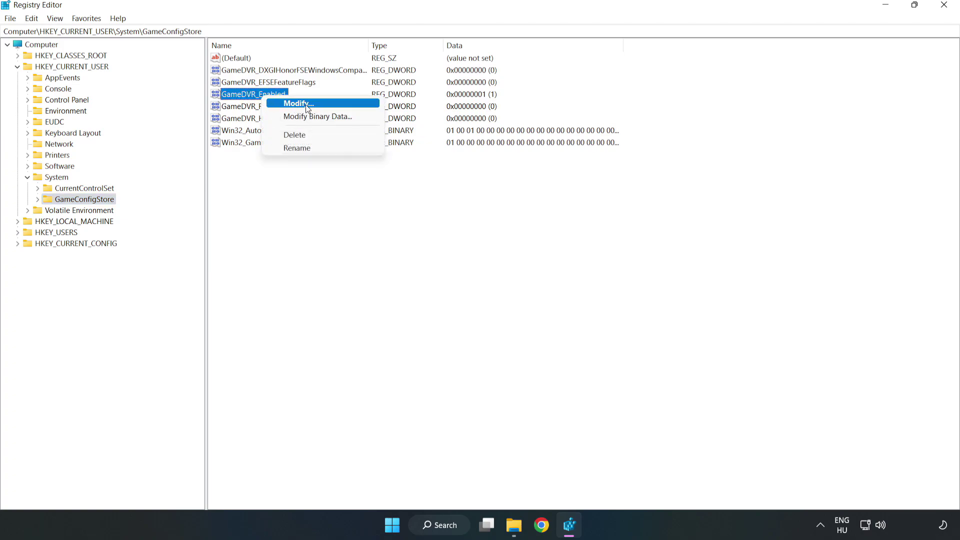
left_click(306, 104)
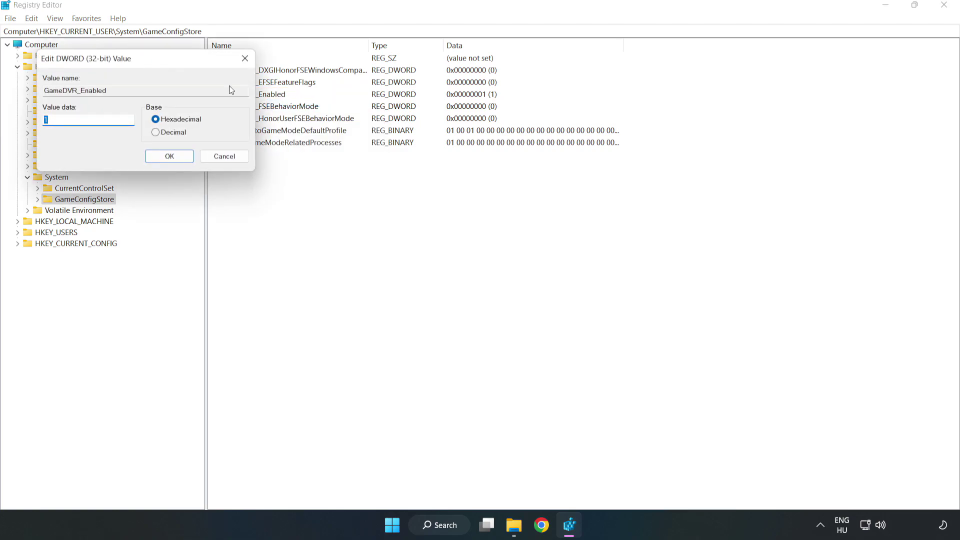
left_click_drag(193, 67, 535, 203)
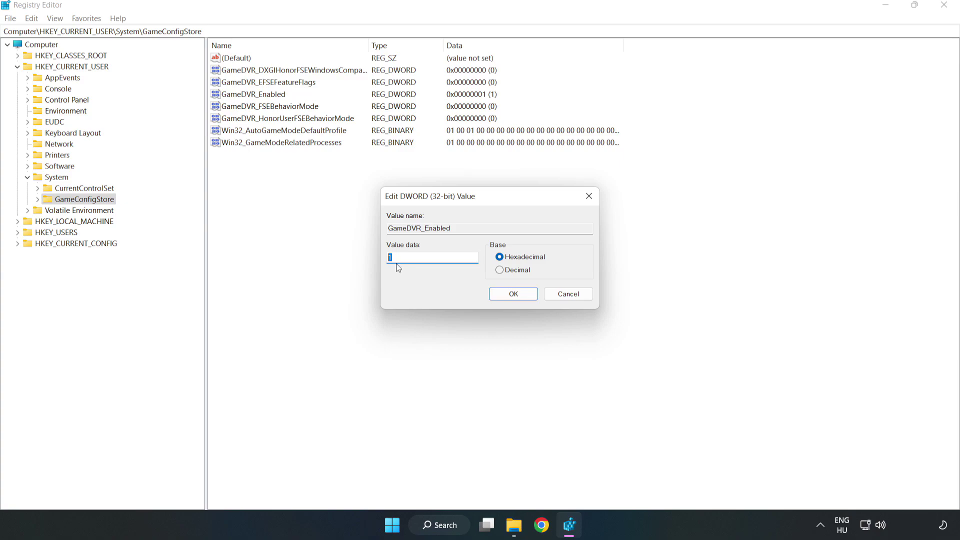
type("0")
left_click(513, 295)
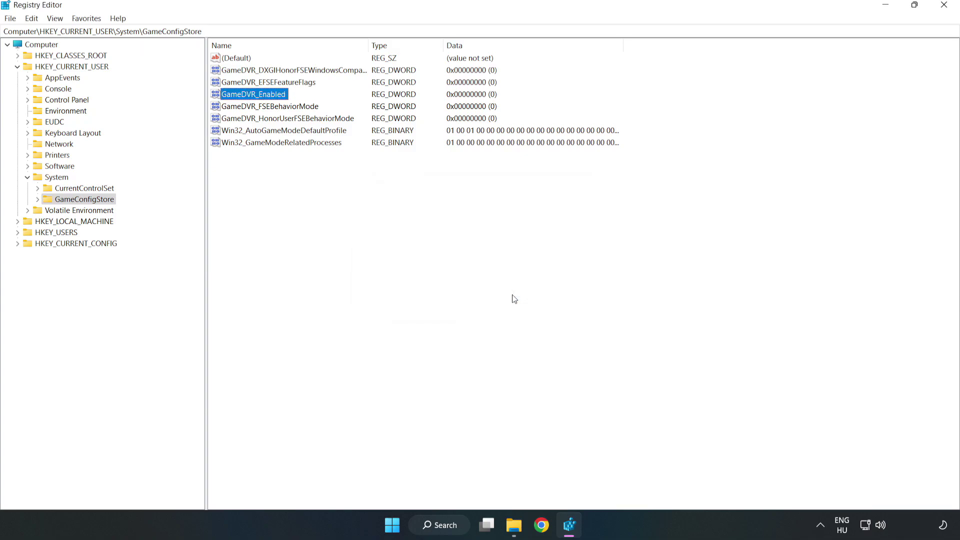
- Browse to HKEY_LOCAL_MACHINE\SOFTWARE\Microsoft\PolicyManager\default\ApplicationManagement\AllowGameDVR
left_click(18, 67)
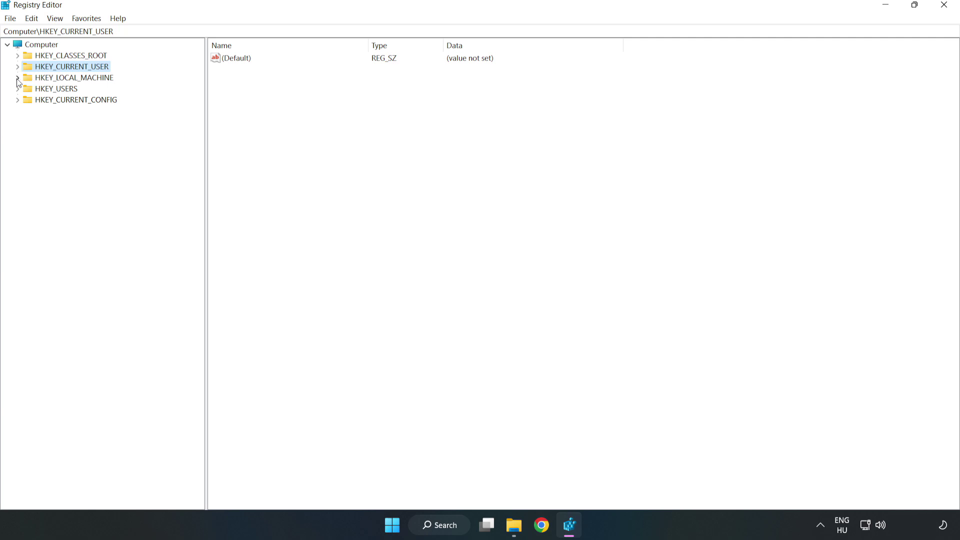
left_click(18, 78)
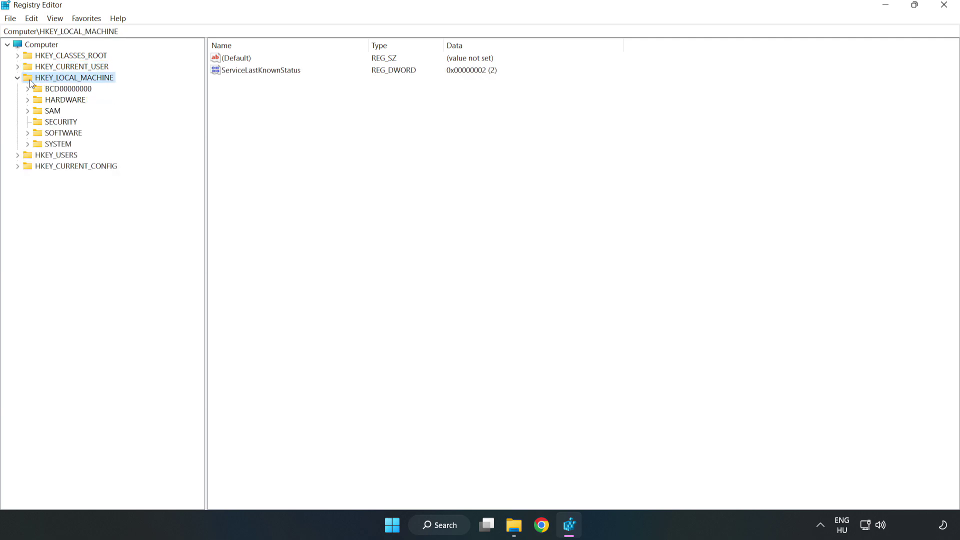
left_click(29, 133)
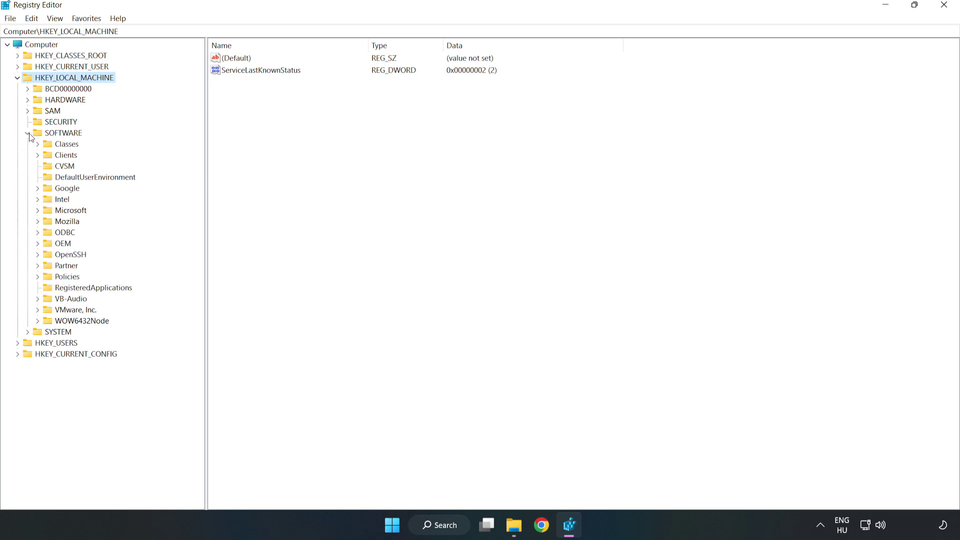
left_click(38, 211)
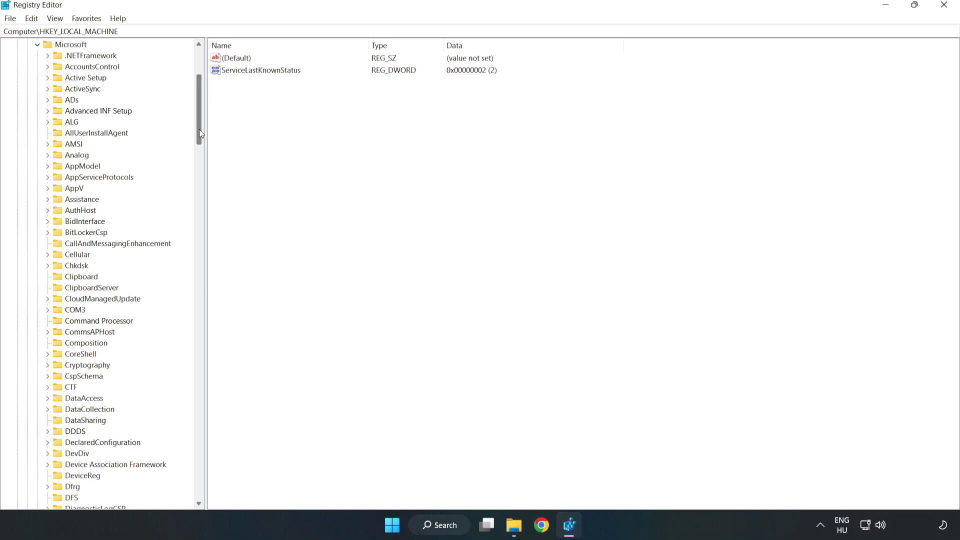
left_click_drag(199, 129, 216, 354)
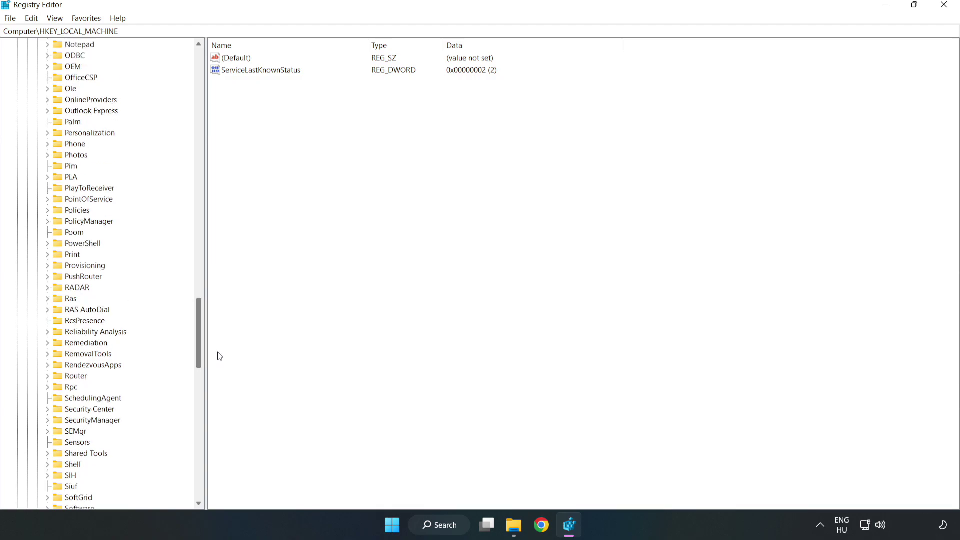
left_click(48, 222)
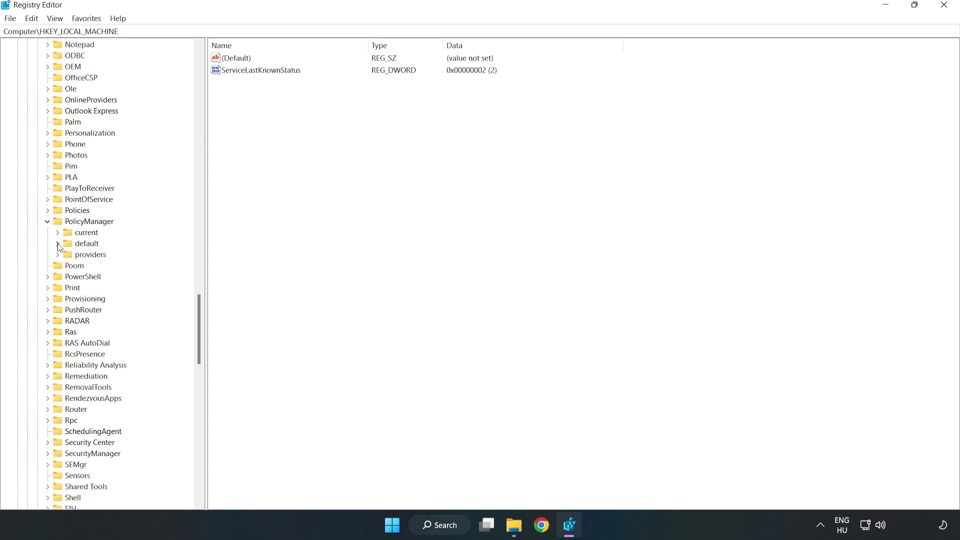
left_click(58, 243)
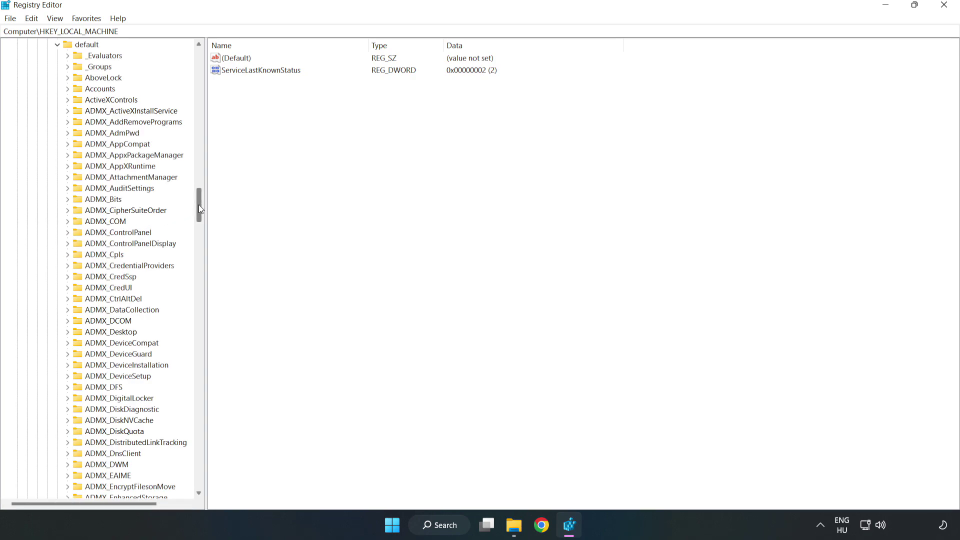
left_click_drag(199, 205, 194, 316)
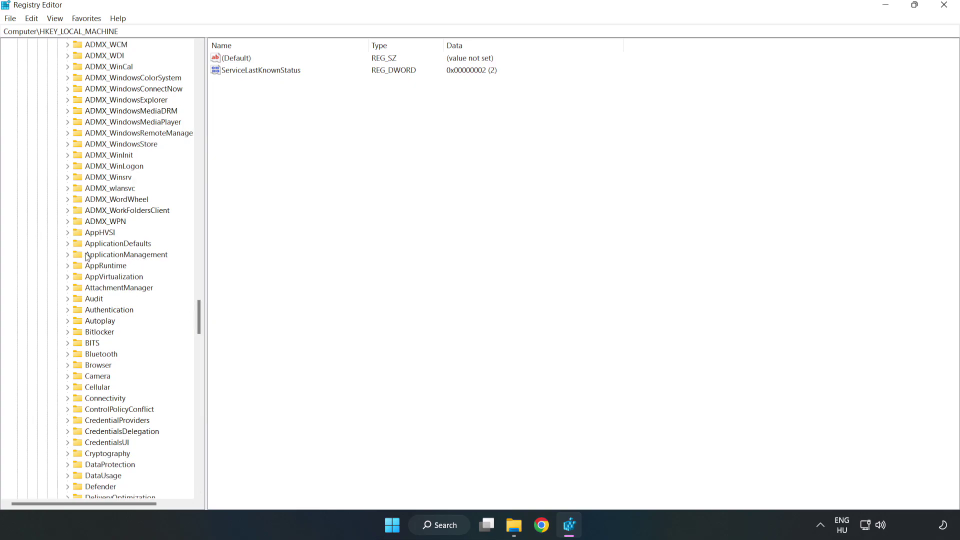
left_click(69, 254)
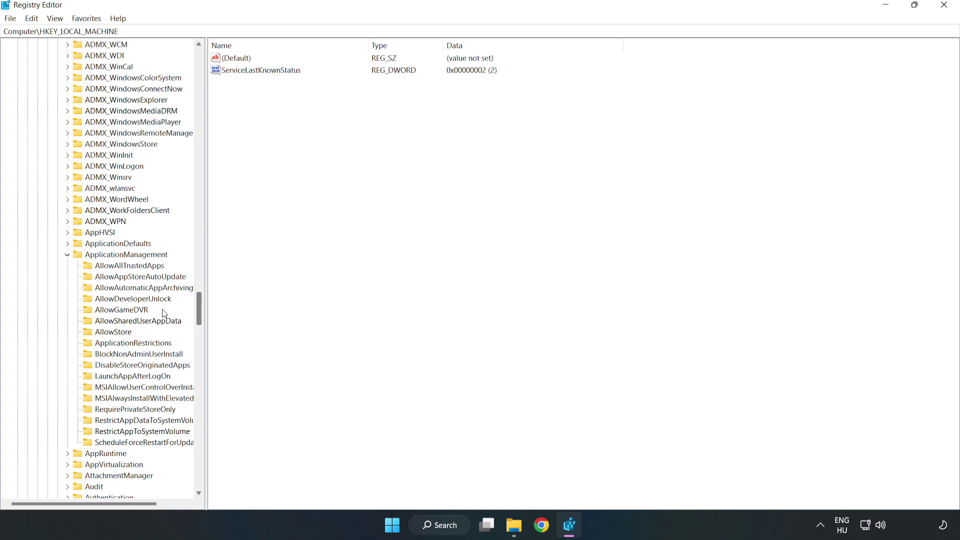
left_click(112, 310)
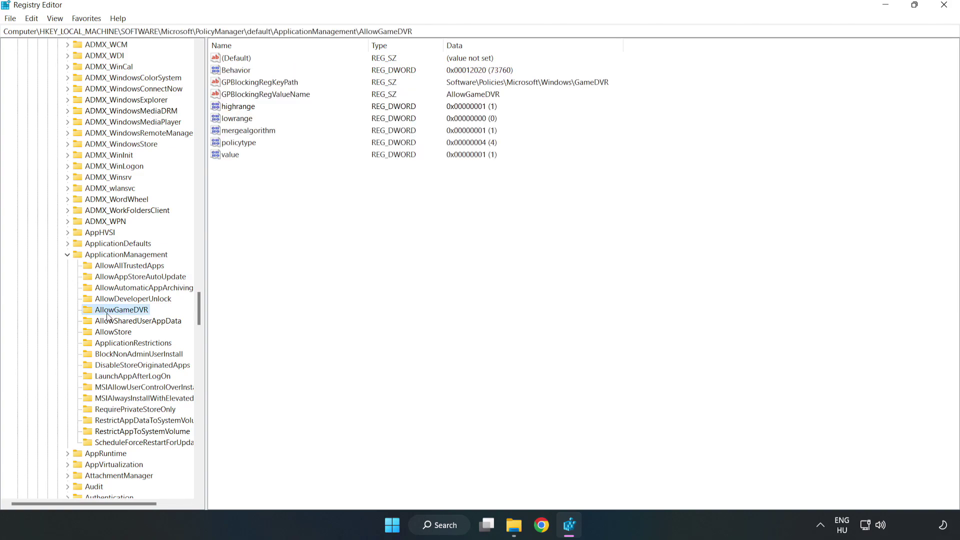
- Change the AllowGameDVR 'value' entry's data to 0
left_click(225, 158)
right_click(243, 160)
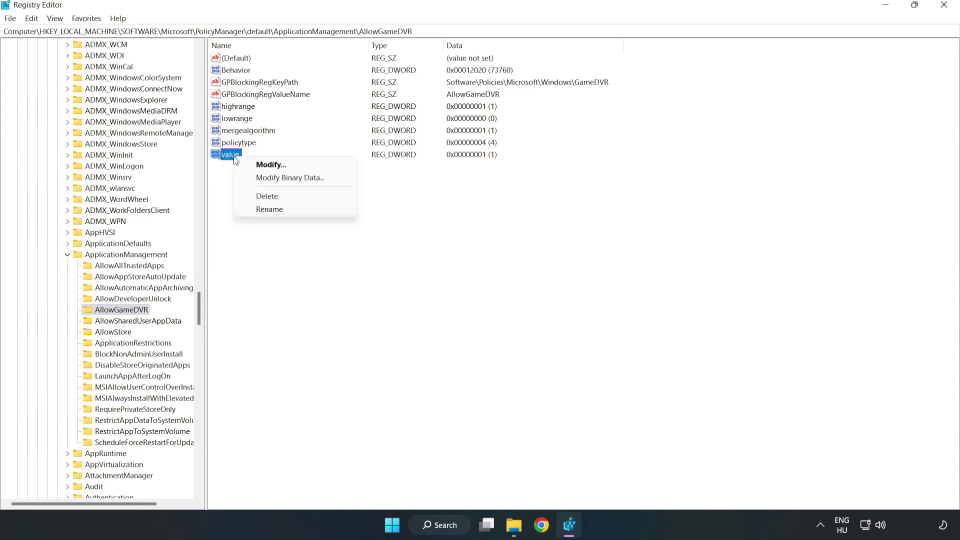
left_click(274, 165)
left_click_drag(177, 62, 489, 199)
left_click(385, 257)
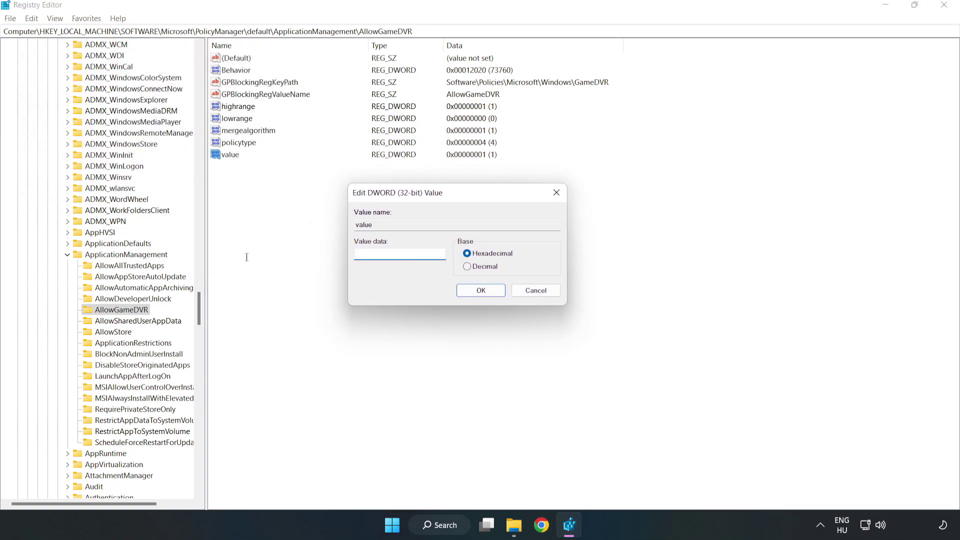
type("0")
left_click(482, 291)
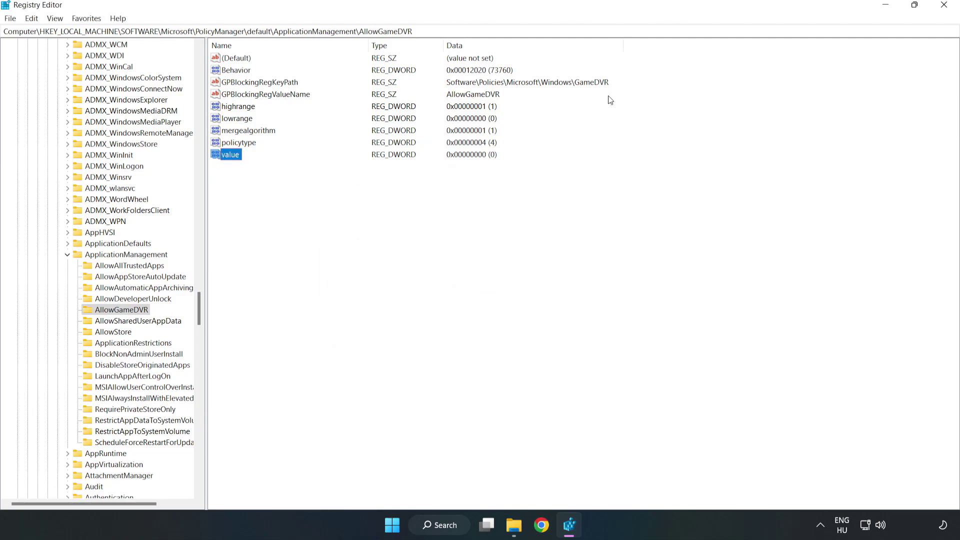
- Close Registry Editor and download the DirectX End-User Runtime Web Installer in Chrome
left_click(944, 7)
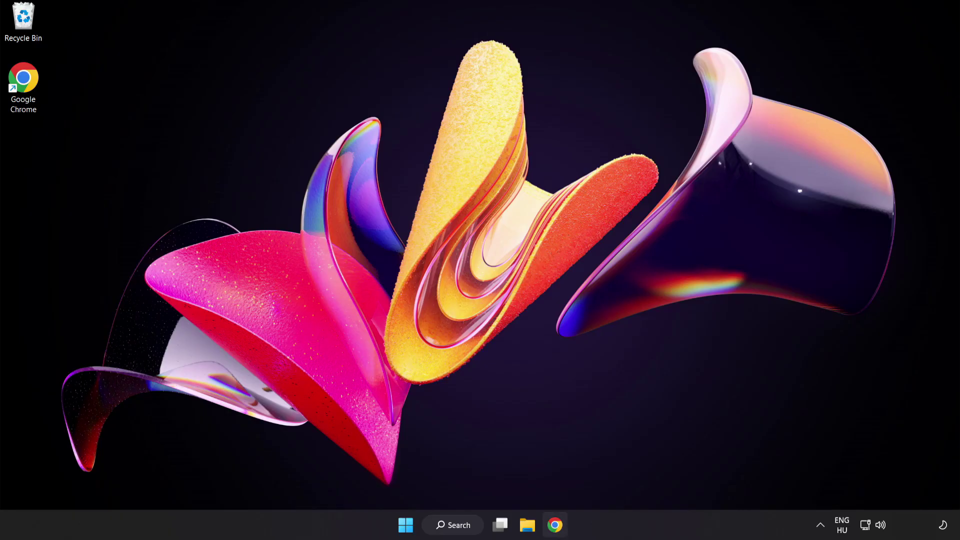
left_click(554, 531)
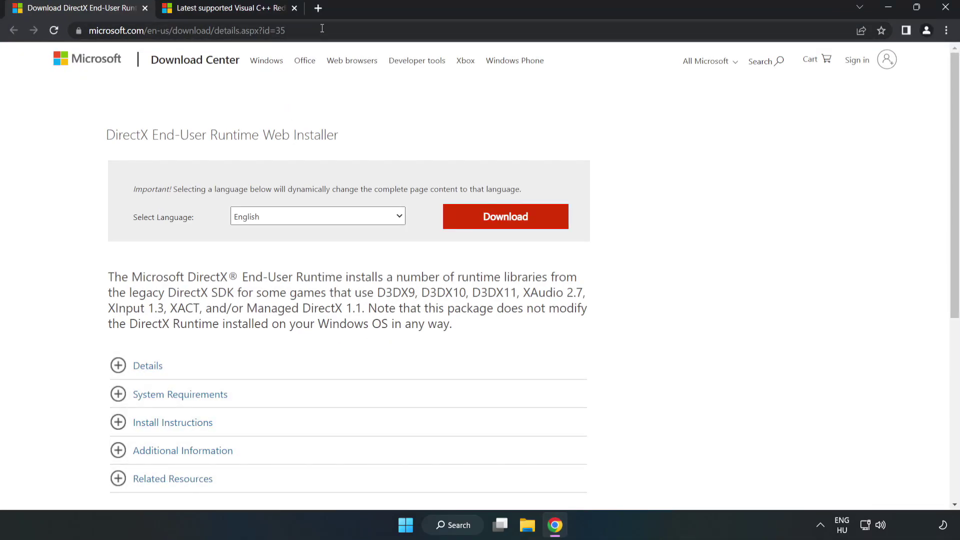
left_click(150, 31)
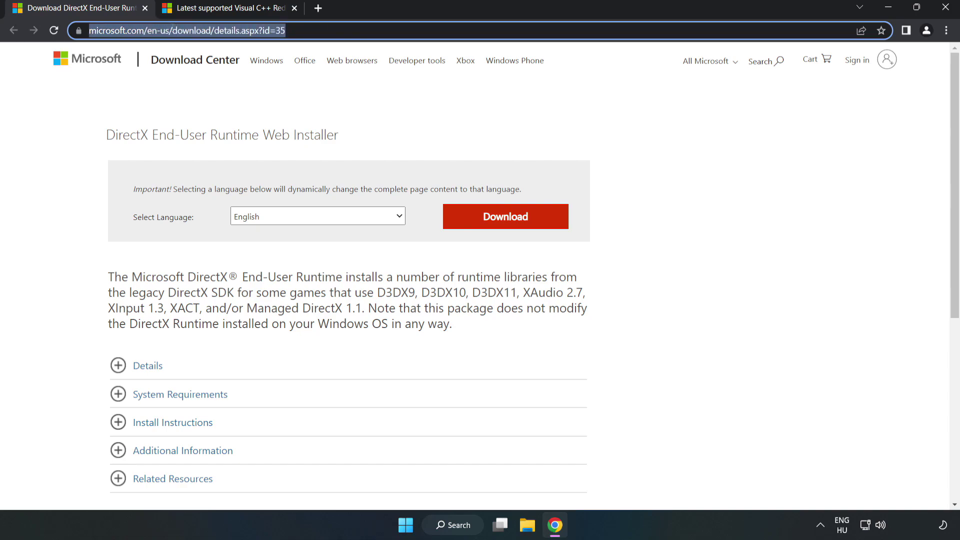
left_click(391, 116)
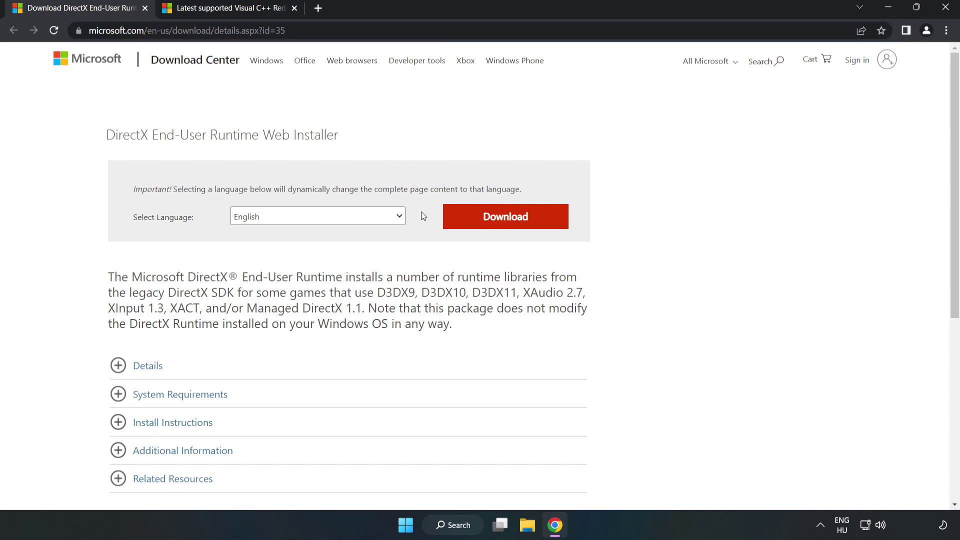
left_click(512, 228)
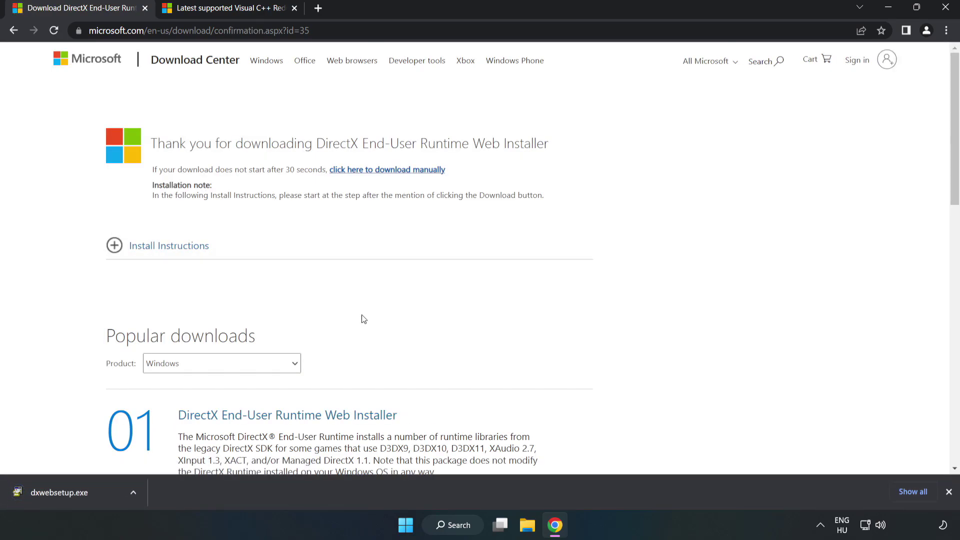
- Run dxwebsetup.exe, accept the license, skip the Bing Bar, and finish setup
left_click(97, 495)
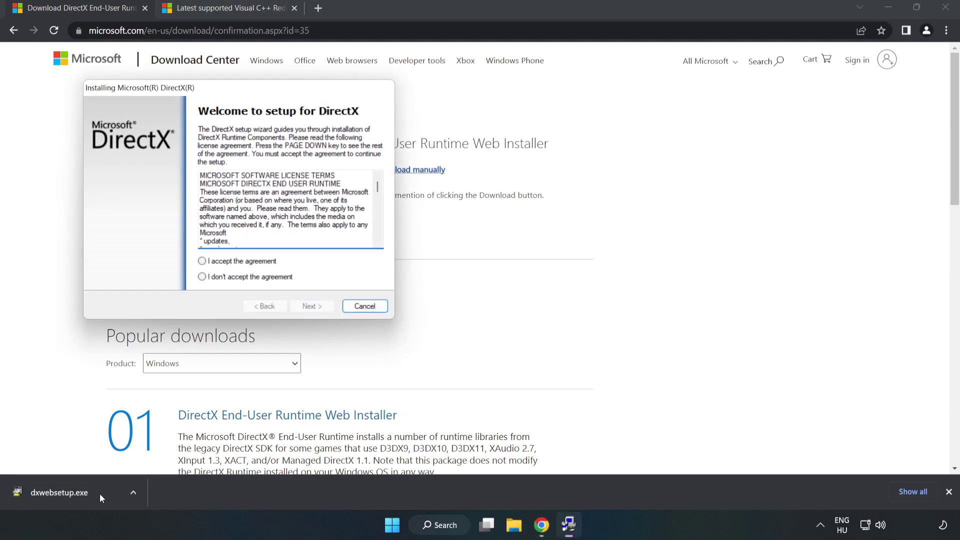
left_click_drag(216, 91, 456, 137)
left_click_drag(619, 235, 618, 296)
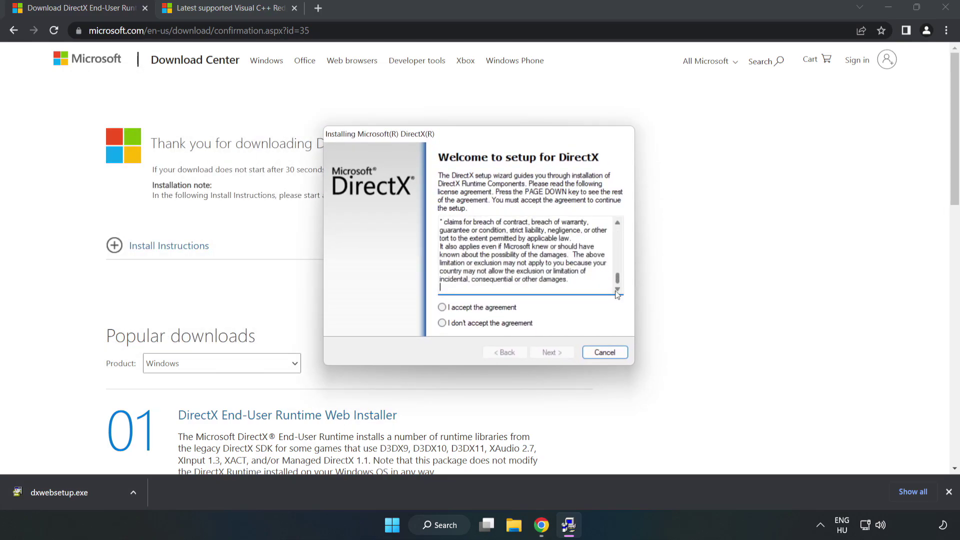
left_click(442, 307)
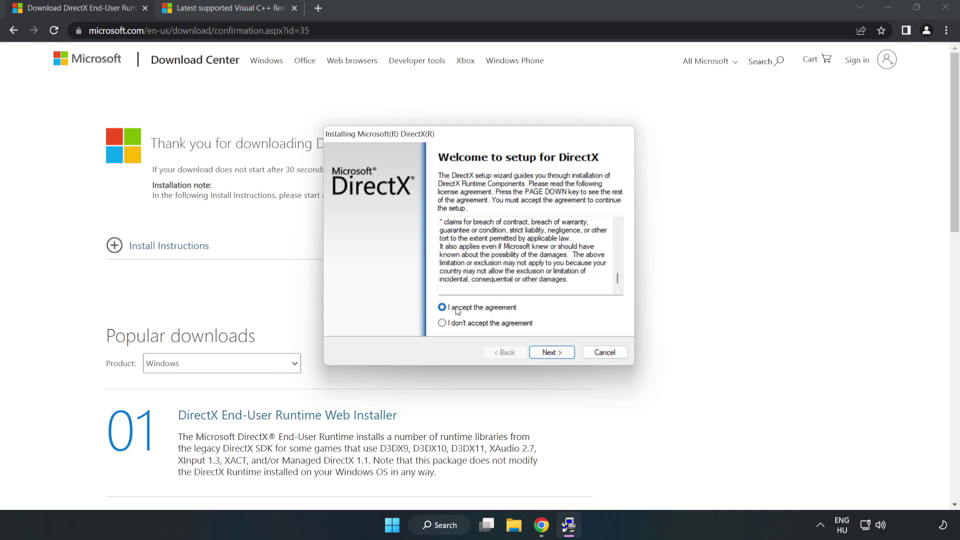
left_click(556, 352)
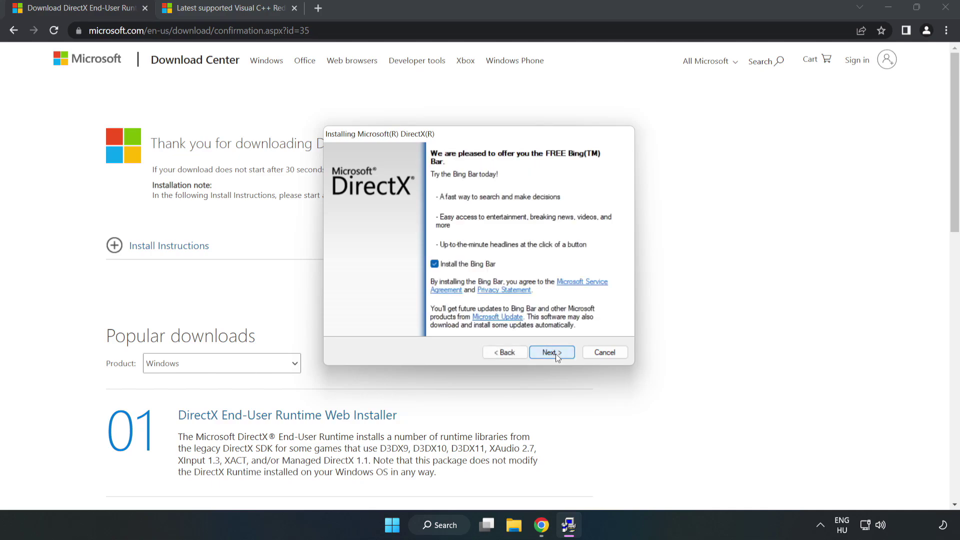
left_click(434, 265)
left_click(553, 352)
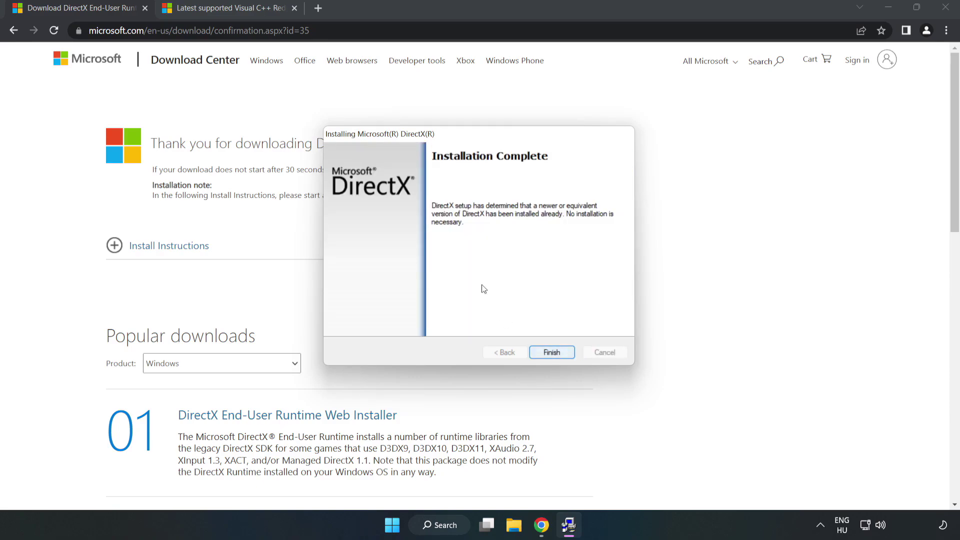
left_click(553, 353)
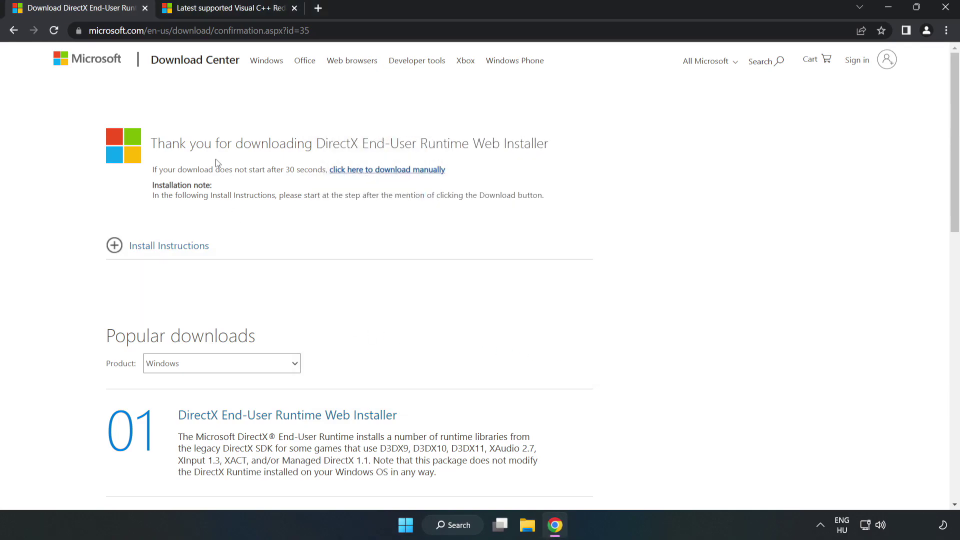
- Download the ARM64, x86 and x64 Visual C++ 2015-2022 redistributables, allowing multiple downloads
left_click(144, 9)
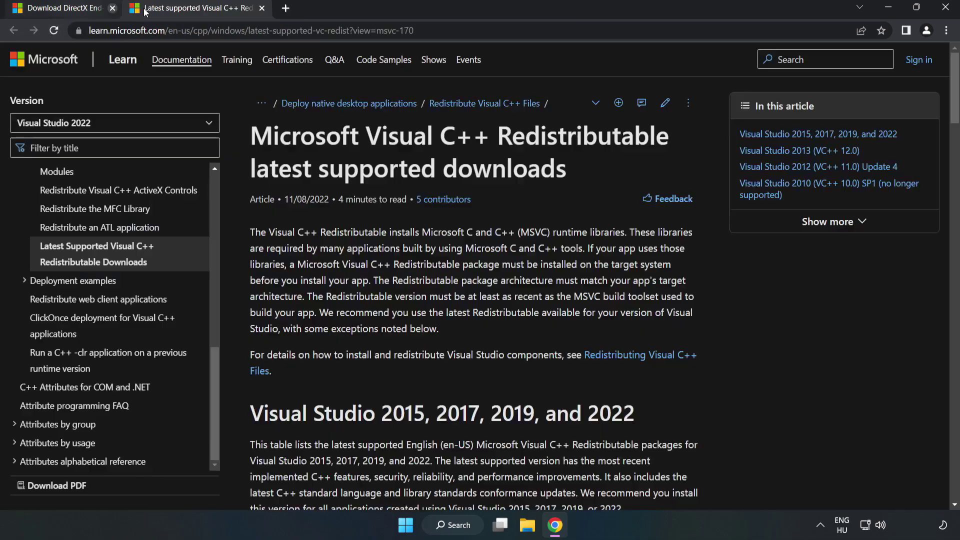
left_click(406, 29)
left_click(492, 166)
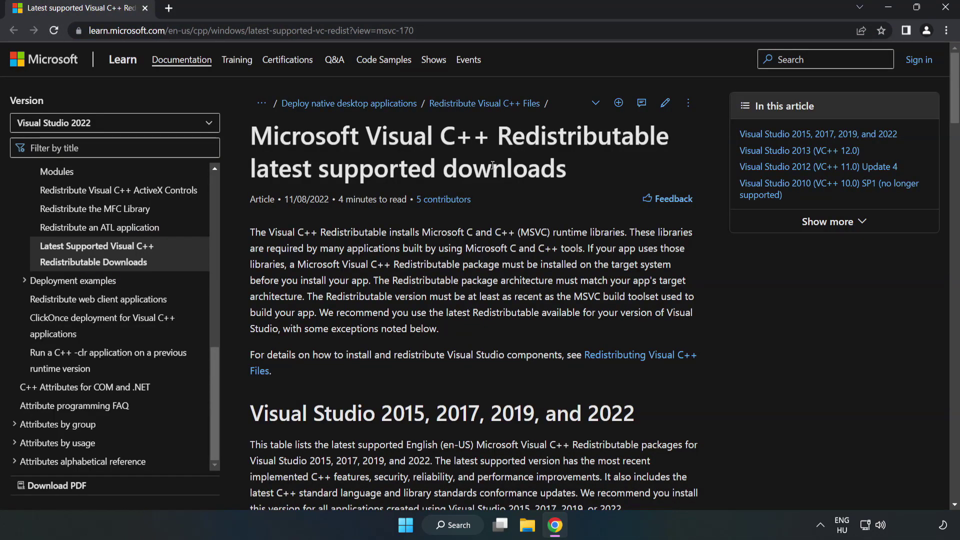
left_click_drag(955, 105, 955, 153)
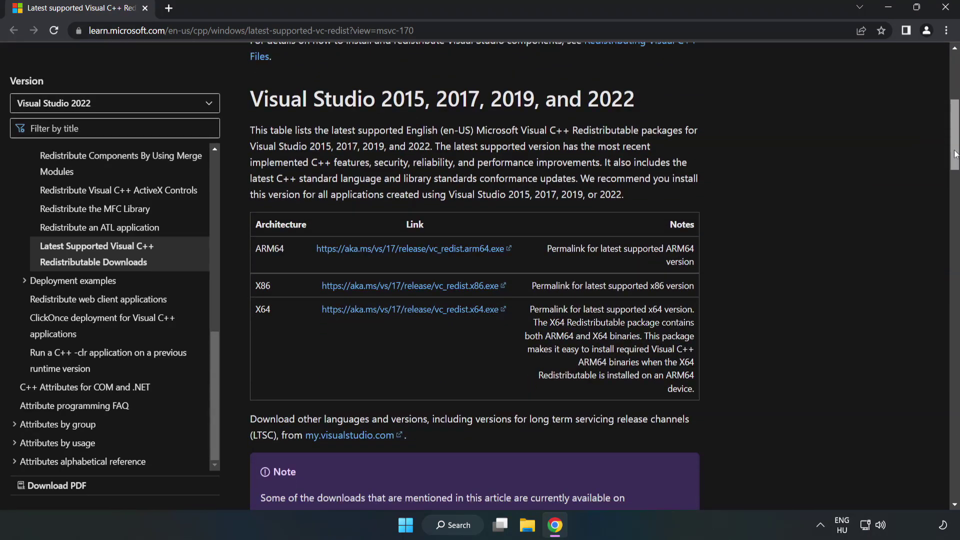
left_click(413, 250)
left_click(420, 286)
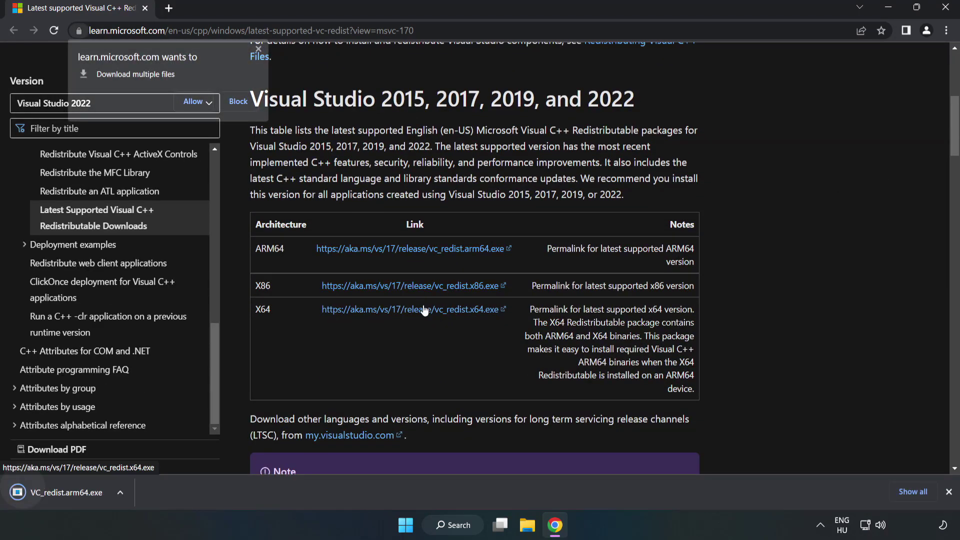
left_click(424, 310)
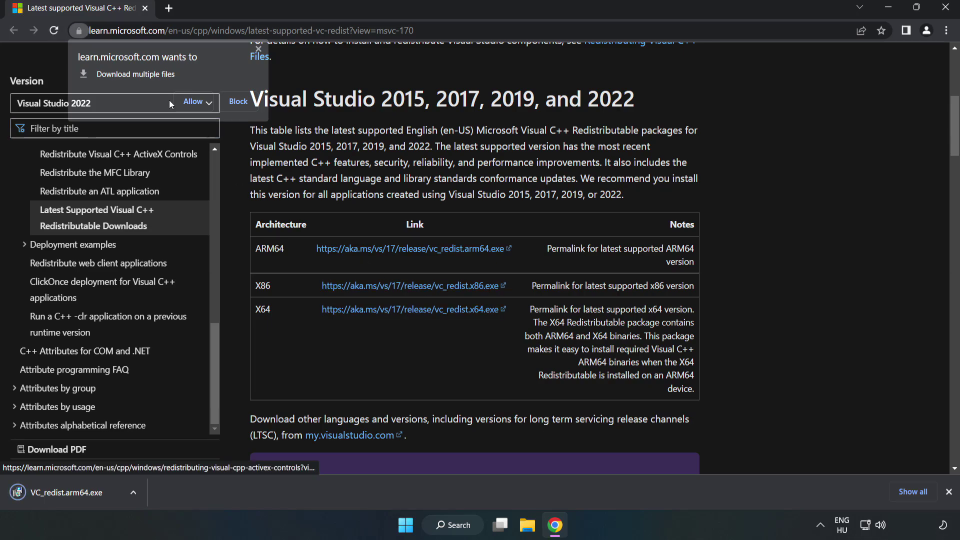
left_click(194, 102)
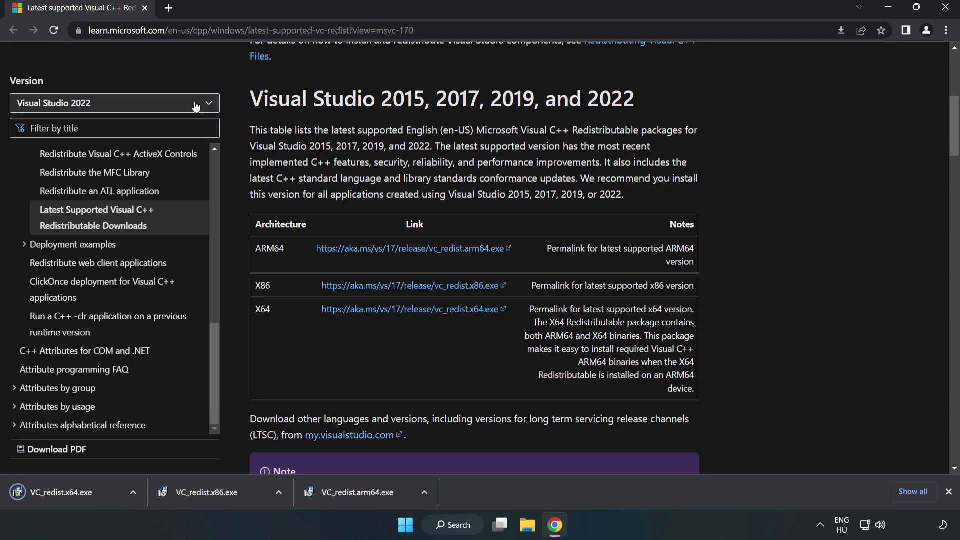
- Try installing the ARM64 redistributable, accepting the license, and dismiss its failed setup
left_click(367, 495)
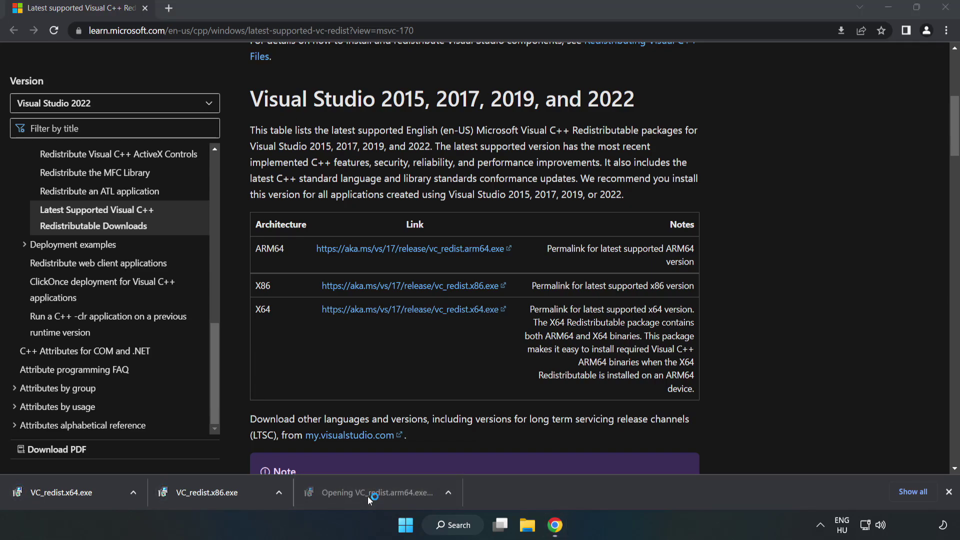
left_click_drag(614, 245, 616, 292)
left_click(341, 312)
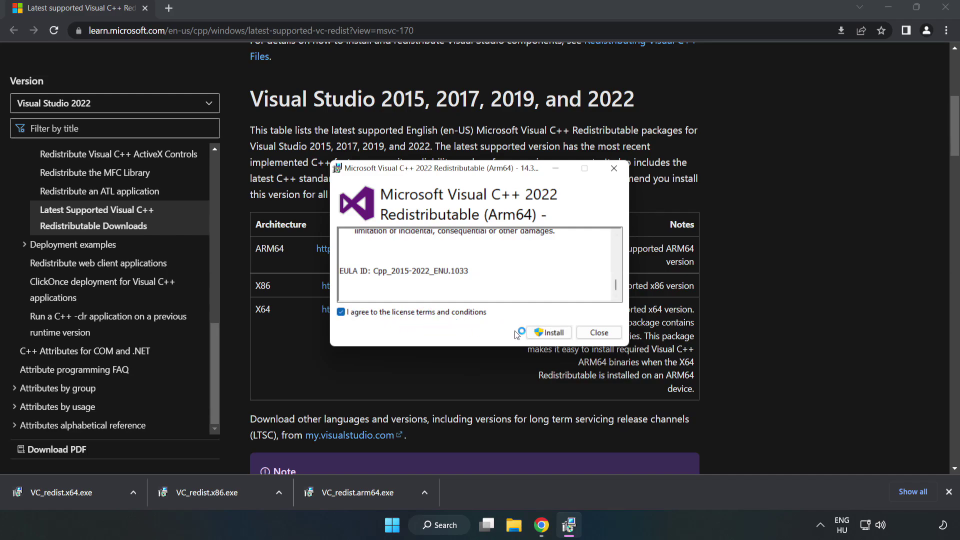
left_click(549, 337)
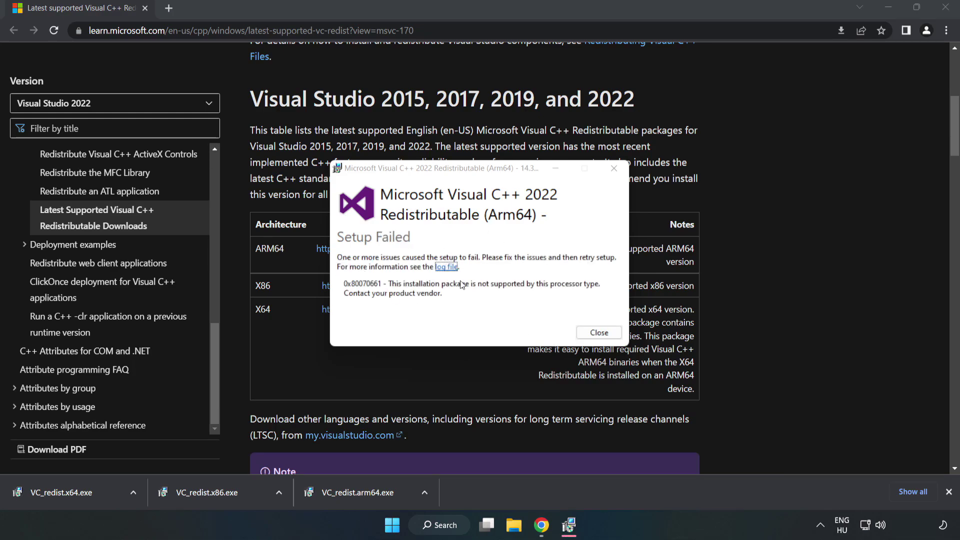
left_click(599, 332)
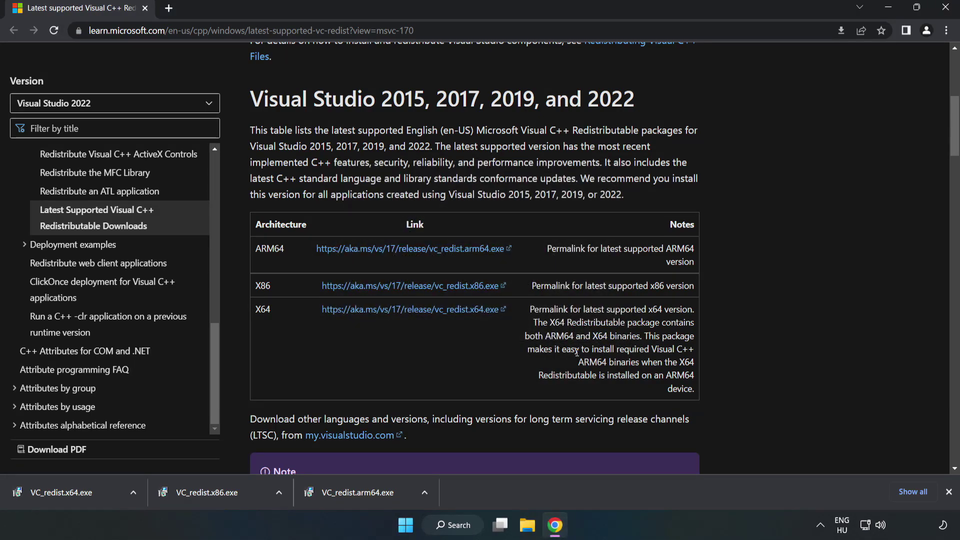
- Install the x86 and x64 redistributables, postponing the restart
left_click(228, 492)
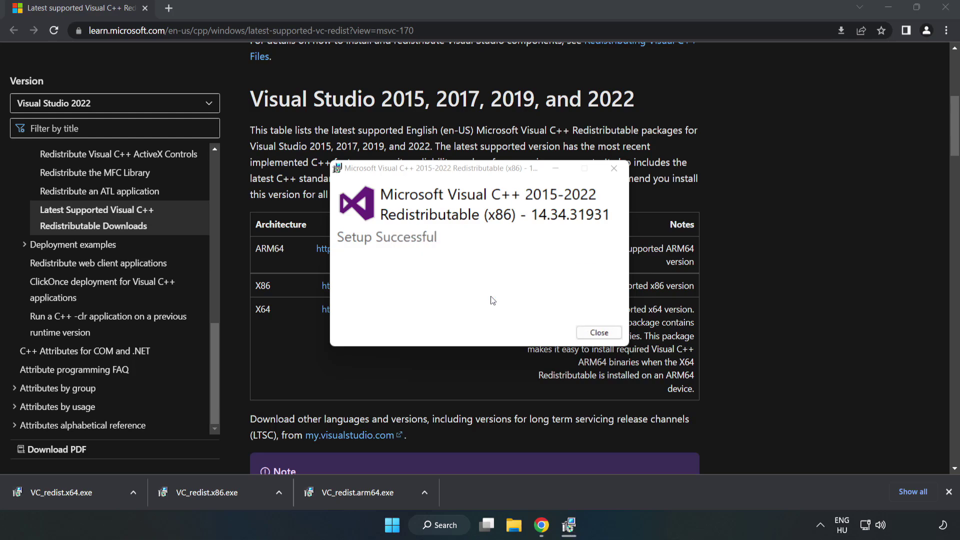
left_click(599, 332)
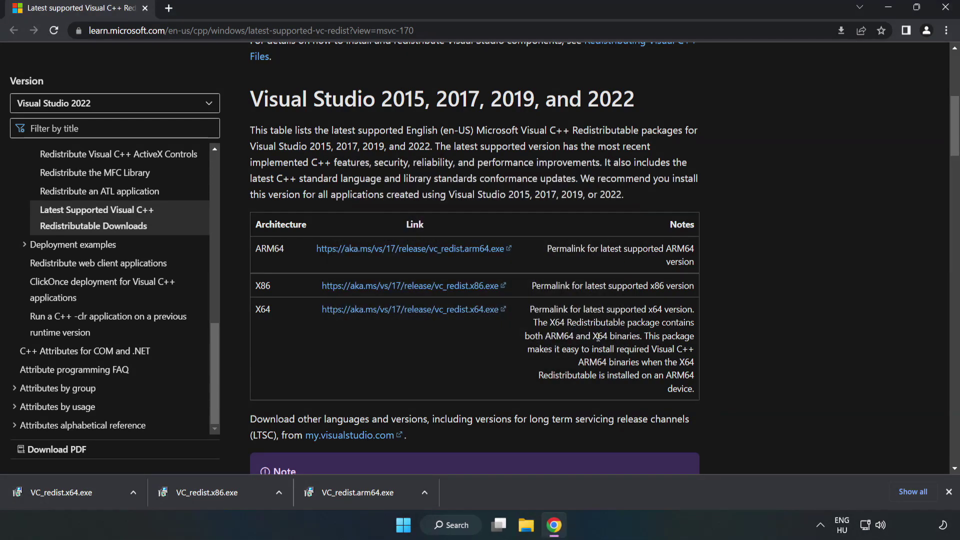
left_click(52, 492)
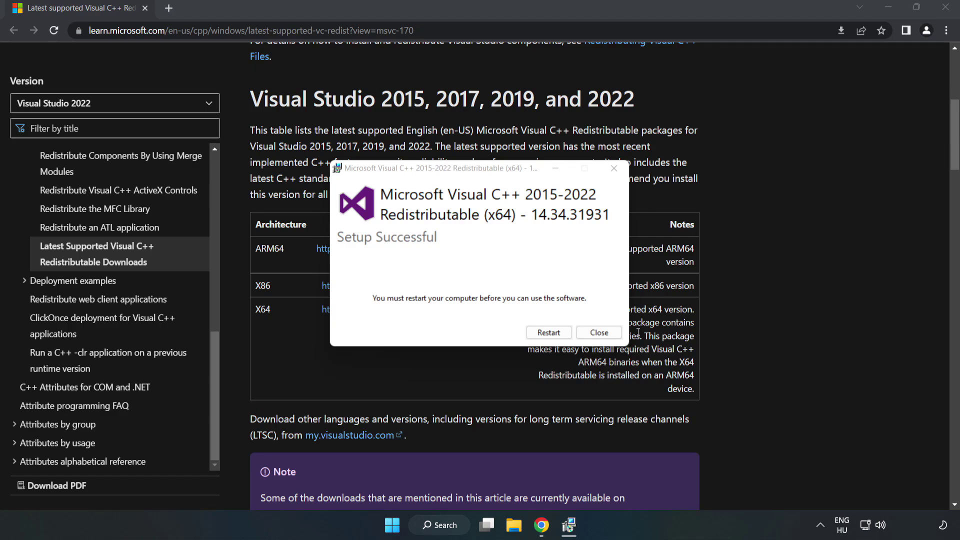
left_click(599, 333)
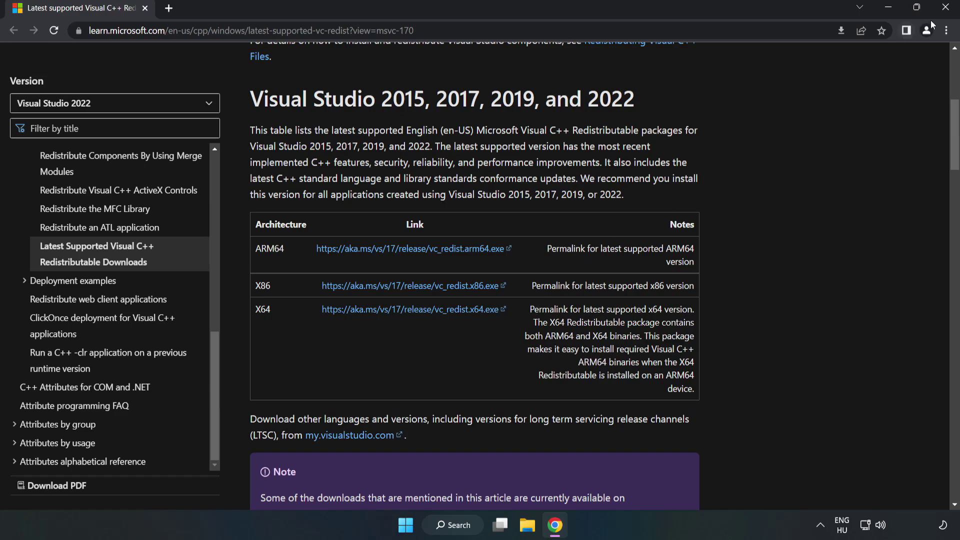
- Close Chrome and bring up the Start menu's sleep, shut down and restart options
left_click(946, 8)
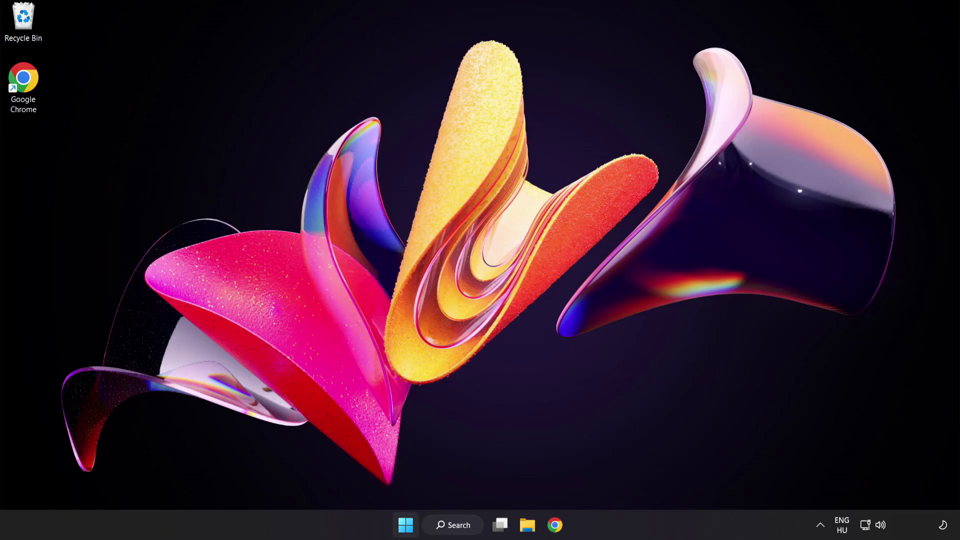
left_click(406, 525)
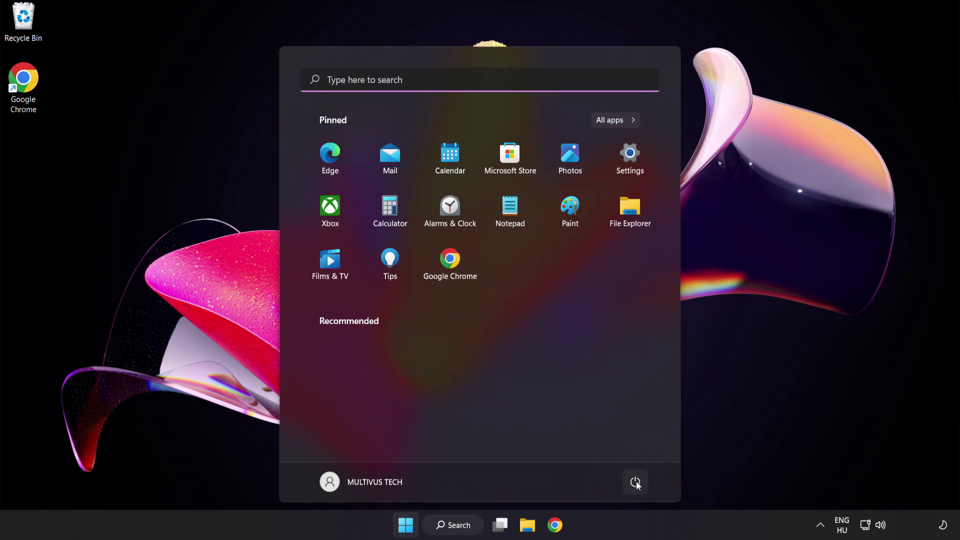
left_click(635, 482)
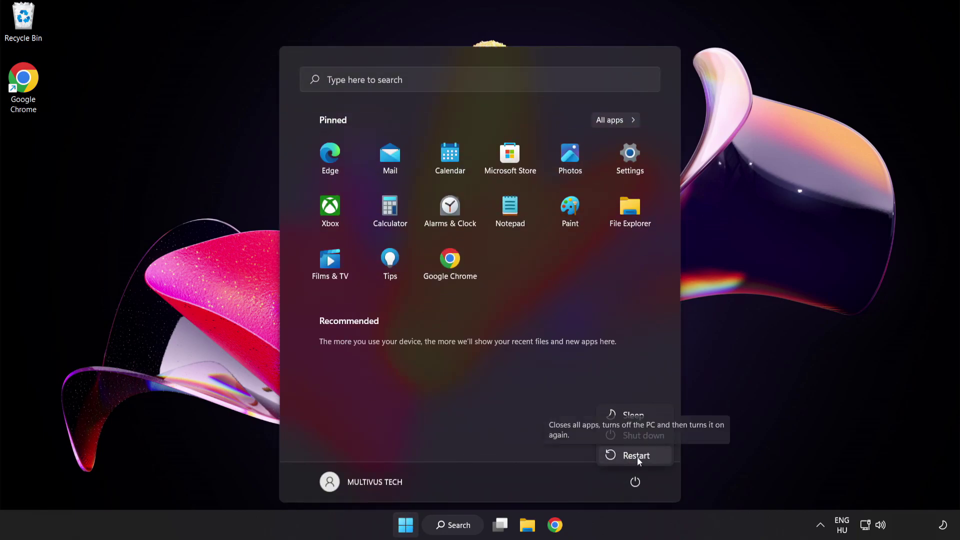